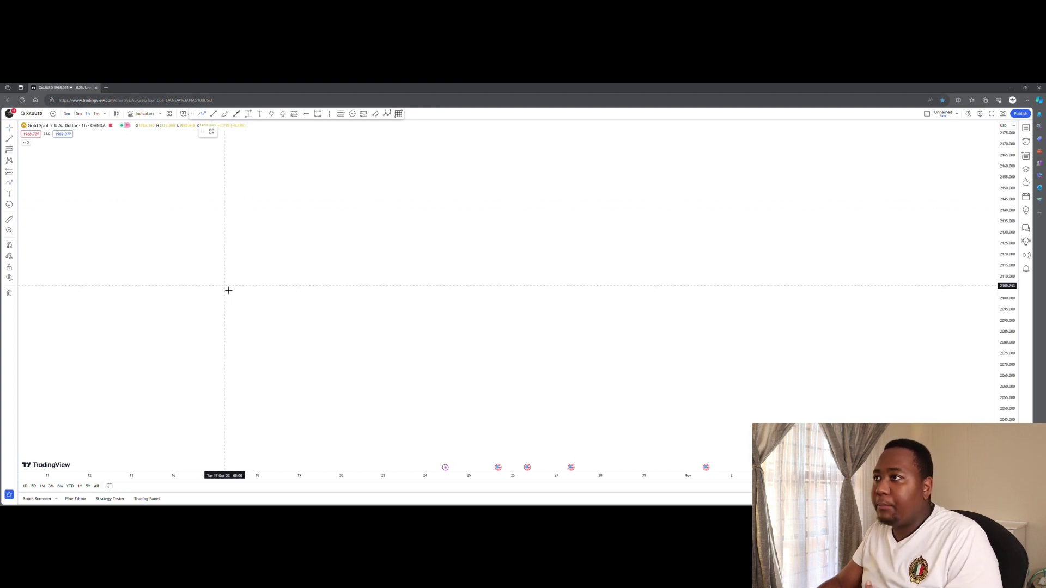
Draw an eight-point rising zigzag path from about 2074 on 17 Oct to about 2153 on 23 Oct.
{"action": "left_click", "coordinate": [219, 356]}
{"action": "left_click", "coordinate": [256, 278]}
{"action": "left_click", "coordinate": [273, 330]}
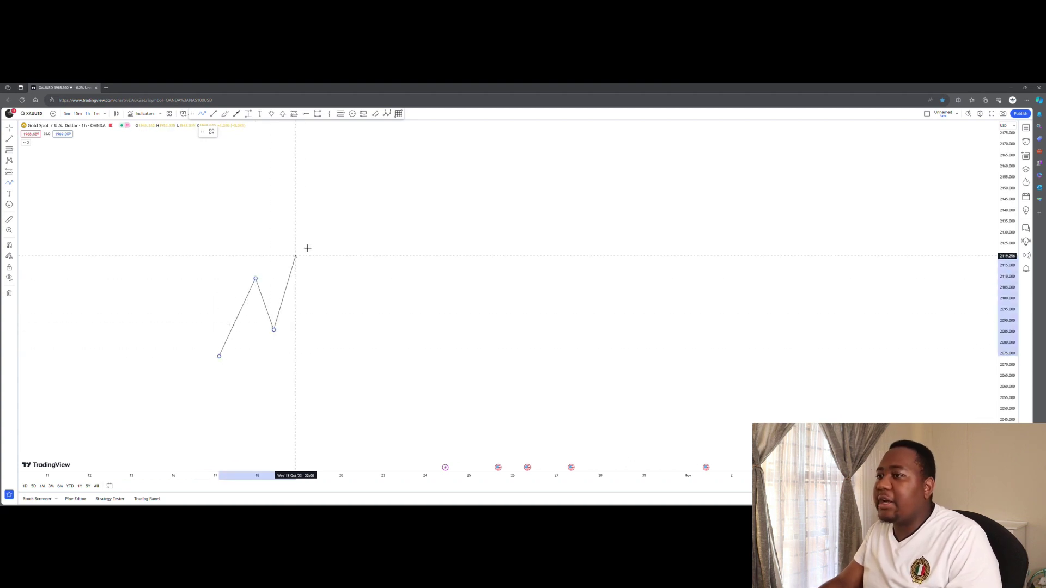
{"action": "left_click", "coordinate": [303, 243]}
{"action": "left_click", "coordinate": [331, 294]}
{"action": "left_click", "coordinate": [365, 208]}
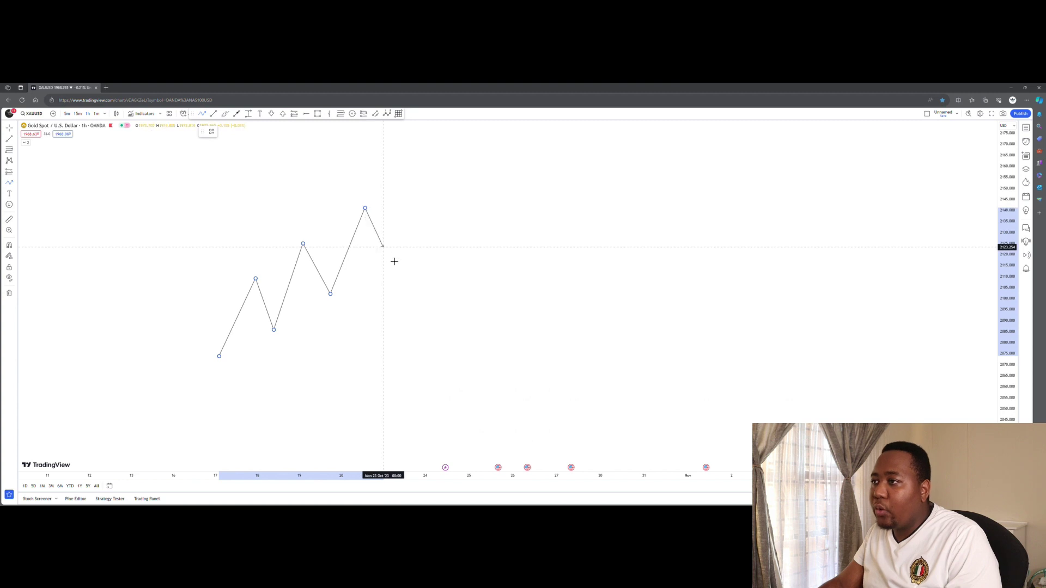
{"action": "left_click", "coordinate": [390, 256]}
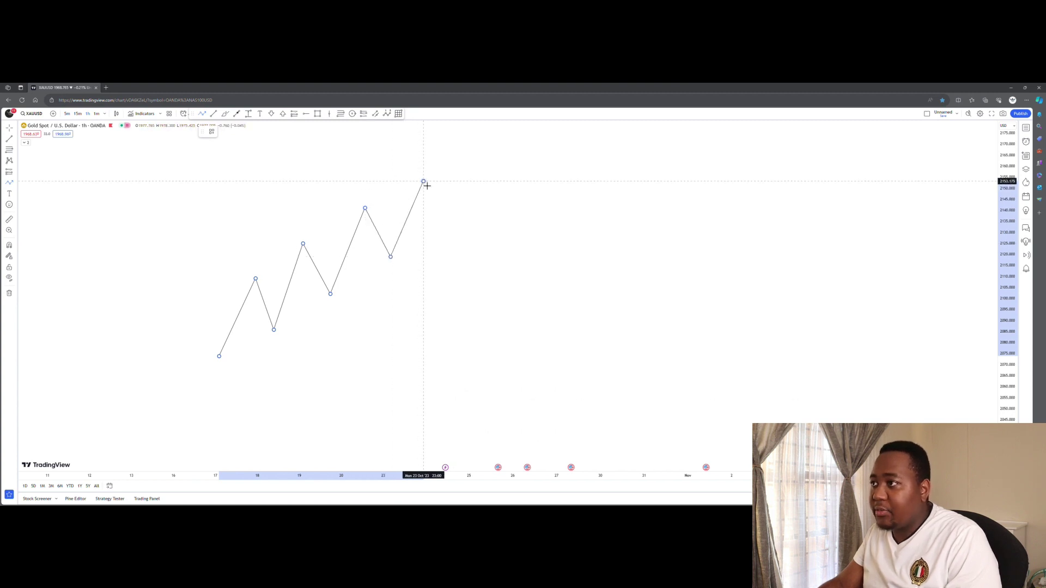
{"action": "double_click", "coordinate": [427, 185]}
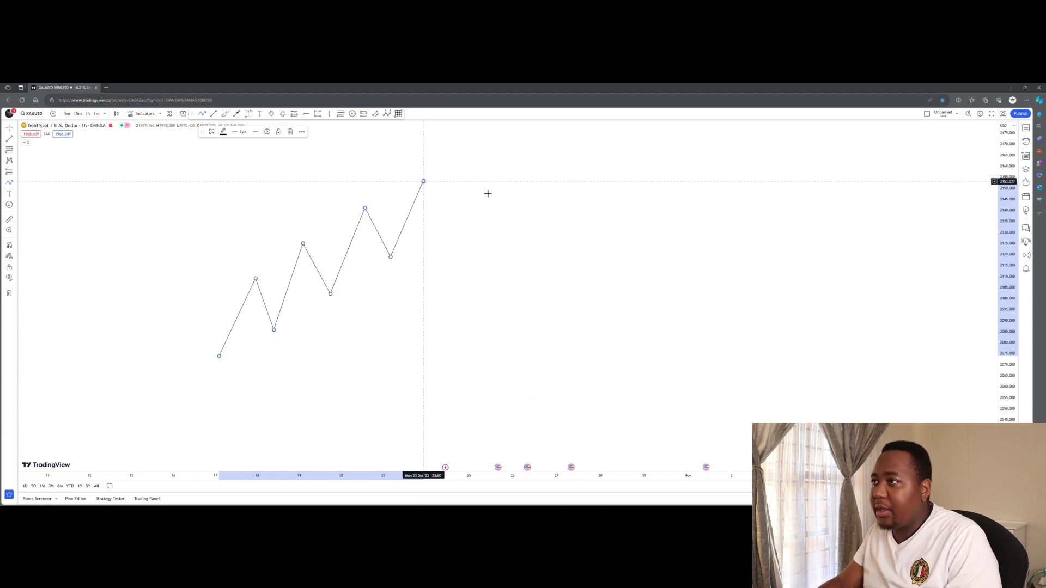
Draw an eight-point falling zigzag path from about 2151 on 27 Oct down to about 2045, right of the rising one.
{"action": "left_click", "coordinate": [201, 113]}
{"action": "left_click", "coordinate": [559, 185]}
{"action": "left_click", "coordinate": [590, 260]}
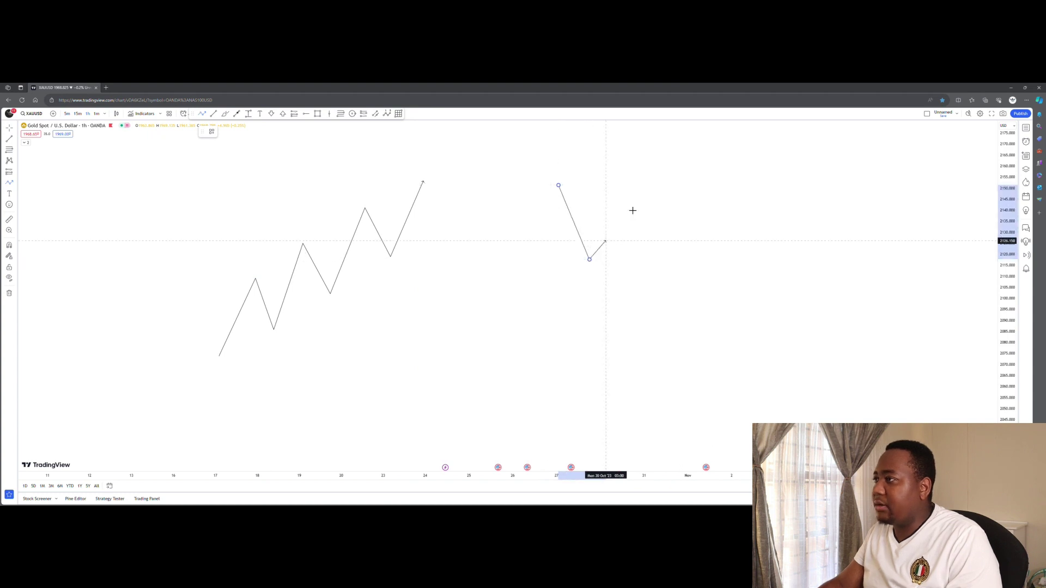
{"action": "left_click", "coordinate": [628, 206]}
{"action": "left_click", "coordinate": [676, 326]}
{"action": "left_click", "coordinate": [703, 244]}
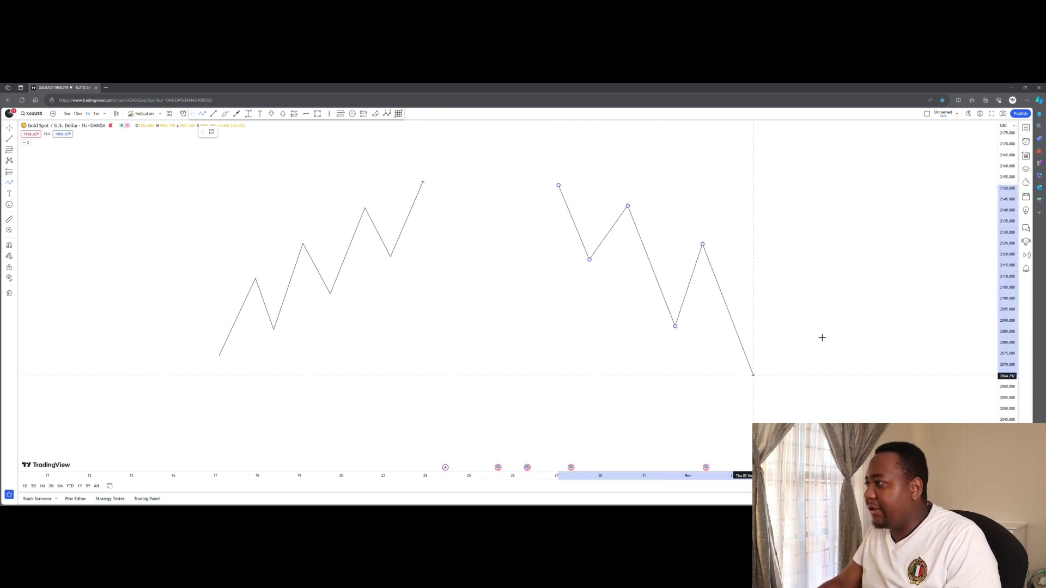
{"action": "left_click", "coordinate": [761, 408]}
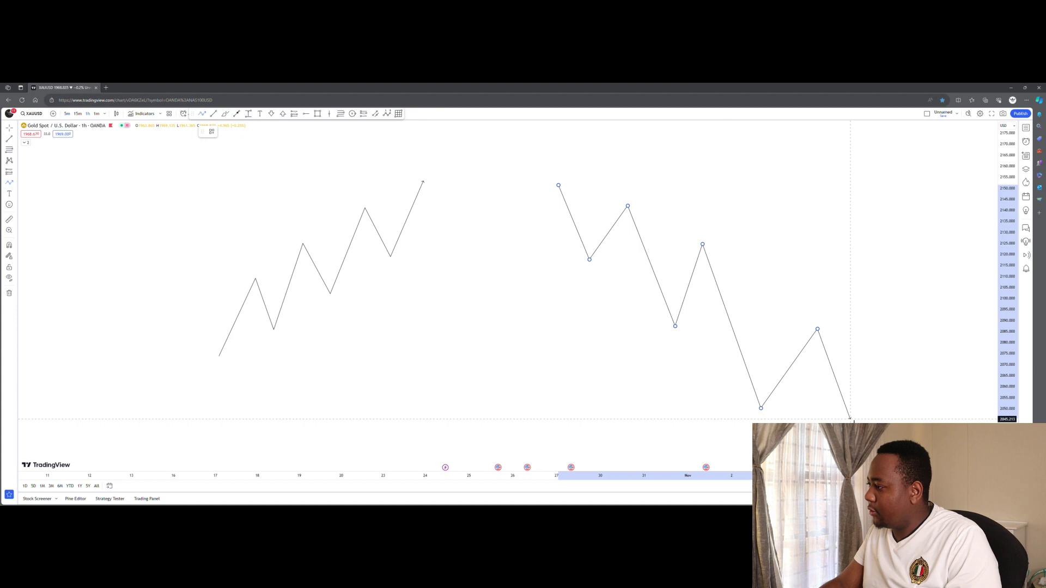
{"action": "key", "text": "Escape"}
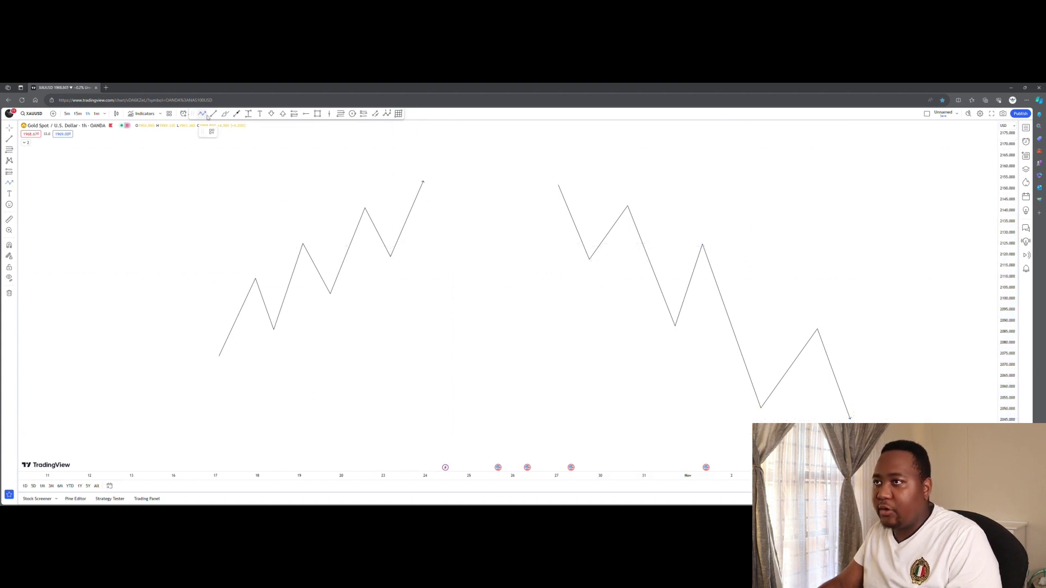
Draw a second path of small, tight swings that follows every leg of the rising zigzag from its start to its arrow end.
{"action": "left_click", "coordinate": [220, 356]}
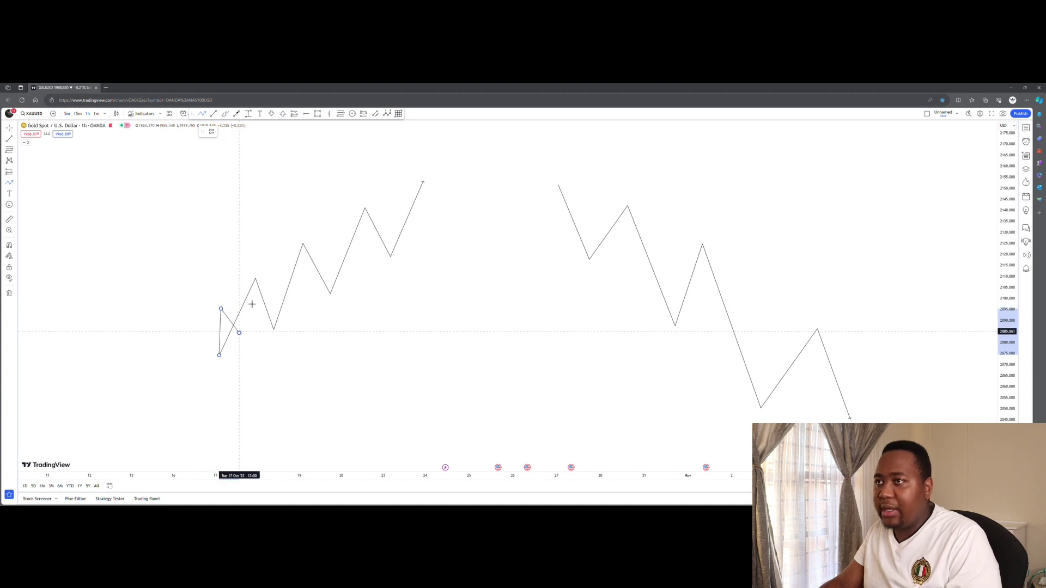
{"action": "left_click", "coordinate": [239, 333]}
{"action": "left_click", "coordinate": [245, 286]}
{"action": "left_click", "coordinate": [255, 319]}
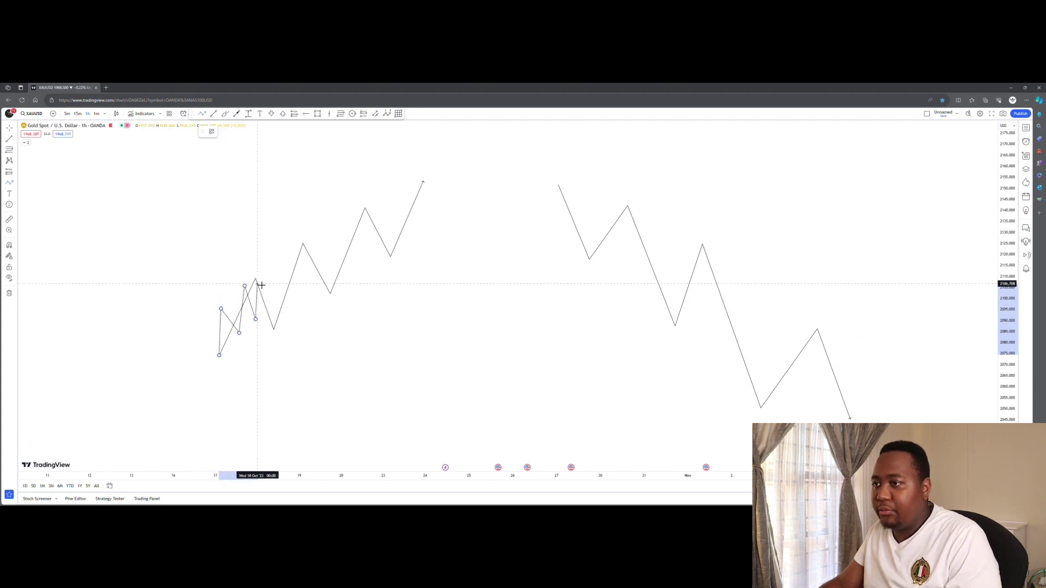
{"action": "left_click", "coordinate": [257, 280]}
{"action": "left_click", "coordinate": [266, 300]}
{"action": "left_click", "coordinate": [263, 325]}
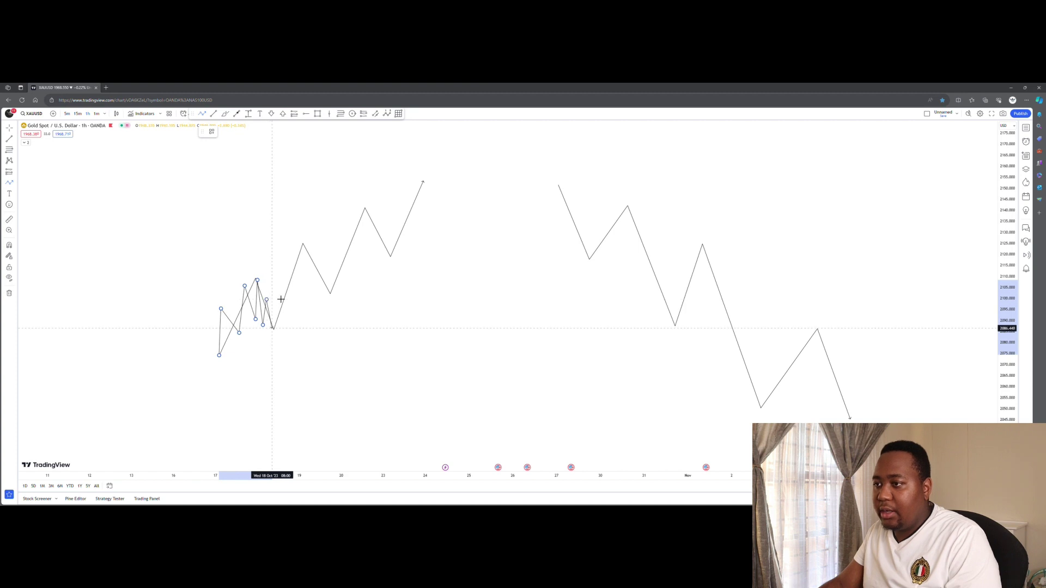
{"action": "left_click", "coordinate": [271, 328]}
{"action": "left_click", "coordinate": [276, 293]}
{"action": "left_click", "coordinate": [289, 310]}
{"action": "left_click", "coordinate": [284, 262]}
{"action": "left_click", "coordinate": [295, 286]}
{"action": "left_click", "coordinate": [295, 246]}
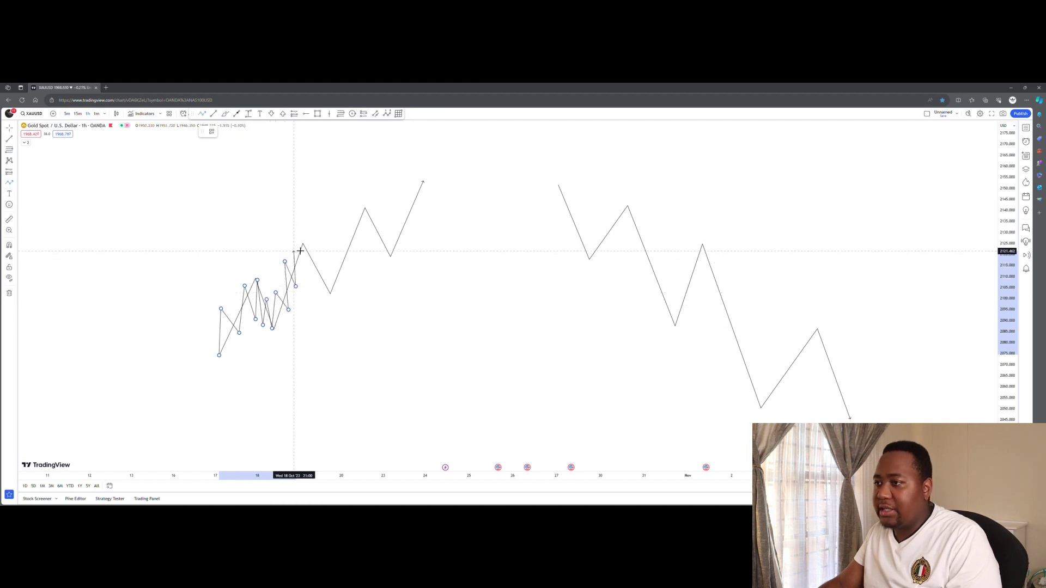
{"action": "left_click", "coordinate": [307, 286]}
{"action": "left_click", "coordinate": [315, 261]}
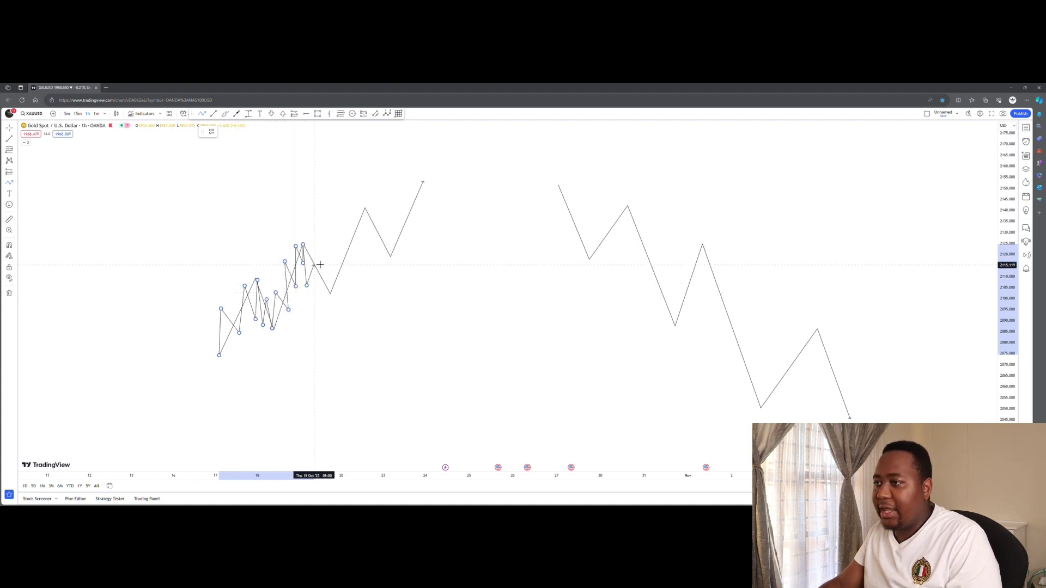
{"action": "left_click", "coordinate": [319, 303]}
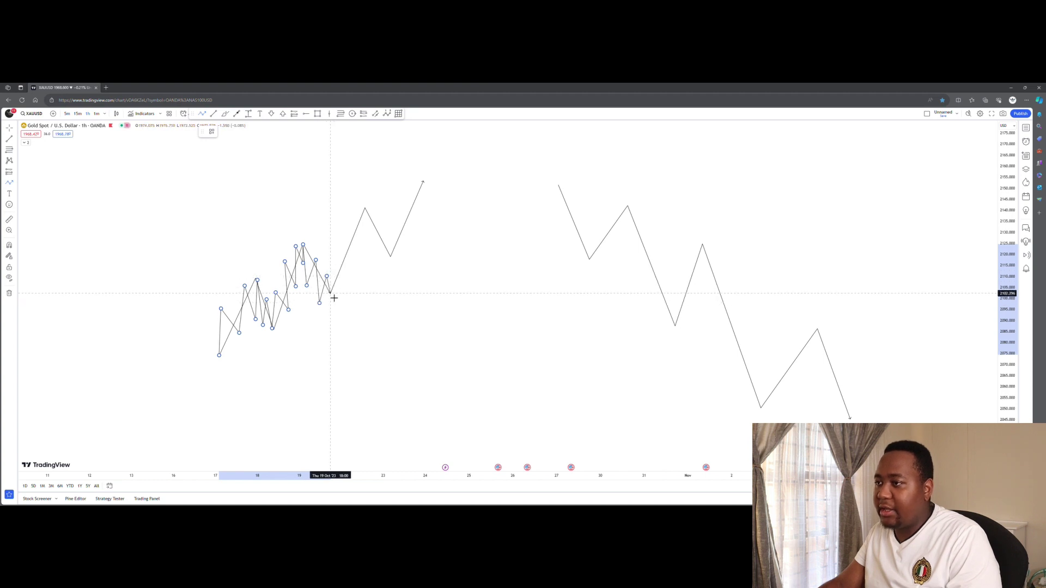
{"action": "left_click", "coordinate": [330, 293]}
{"action": "left_click", "coordinate": [332, 257]}
{"action": "left_click", "coordinate": [340, 237]}
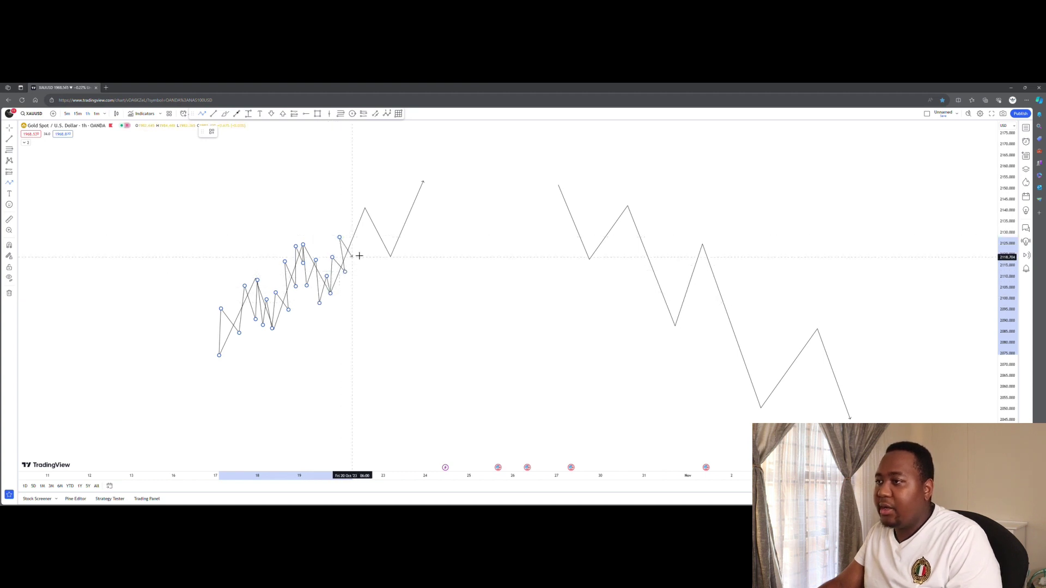
{"action": "left_click", "coordinate": [354, 261]}
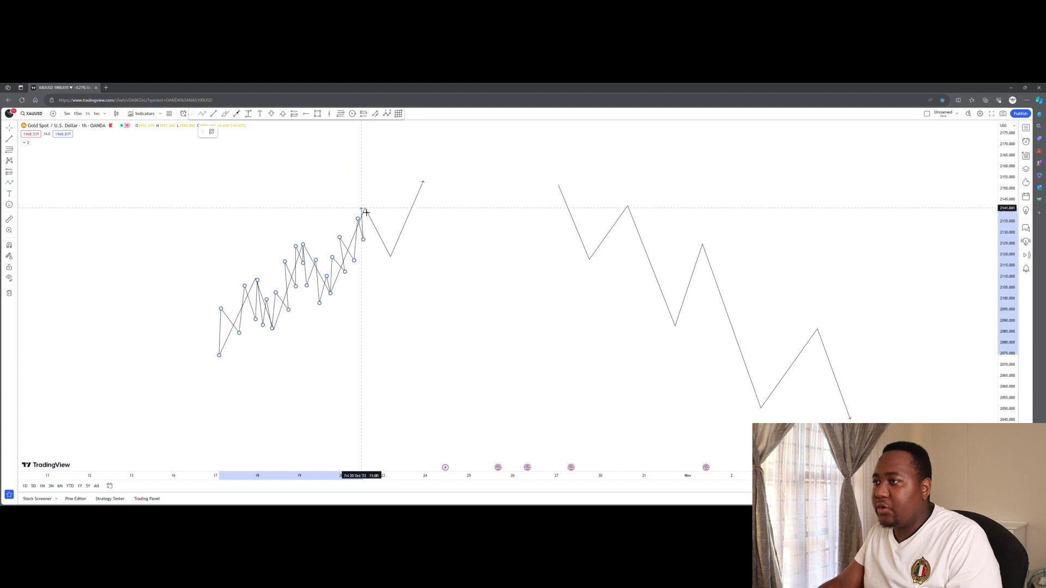
{"action": "left_click", "coordinate": [362, 208]}
{"action": "left_click", "coordinate": [363, 239]}
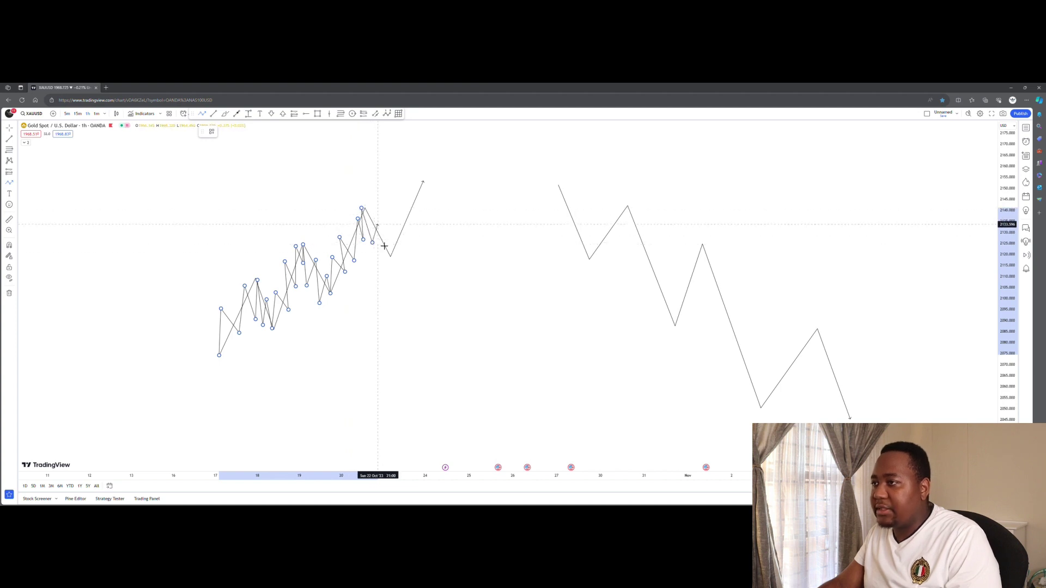
{"action": "left_click", "coordinate": [378, 224]}
{"action": "left_click", "coordinate": [393, 231]}
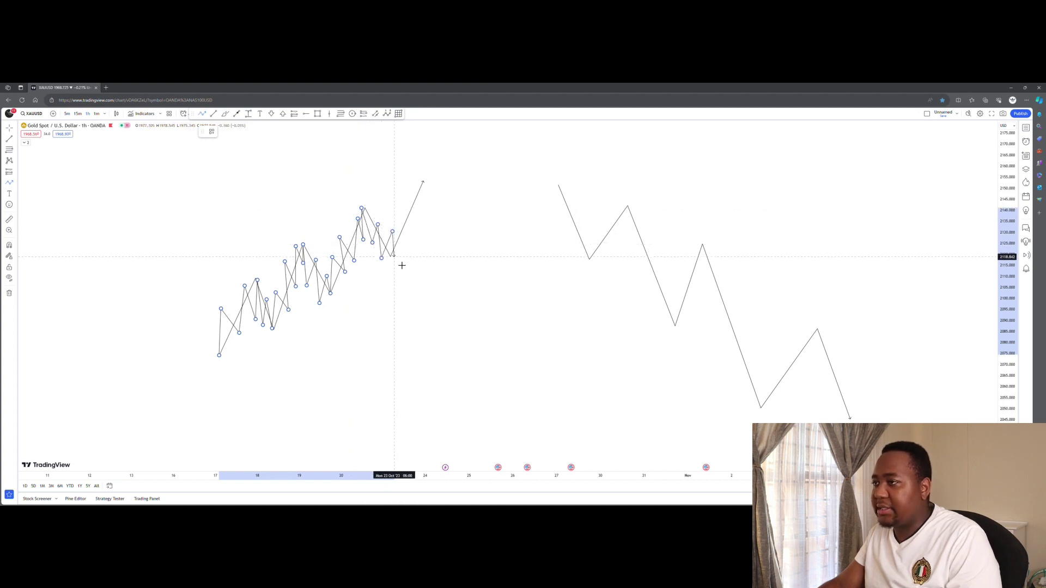
{"action": "left_click", "coordinate": [398, 261]}
{"action": "left_click", "coordinate": [400, 214]}
{"action": "left_click", "coordinate": [422, 229]}
{"action": "left_click", "coordinate": [416, 194]}
{"action": "left_click", "coordinate": [427, 207]}
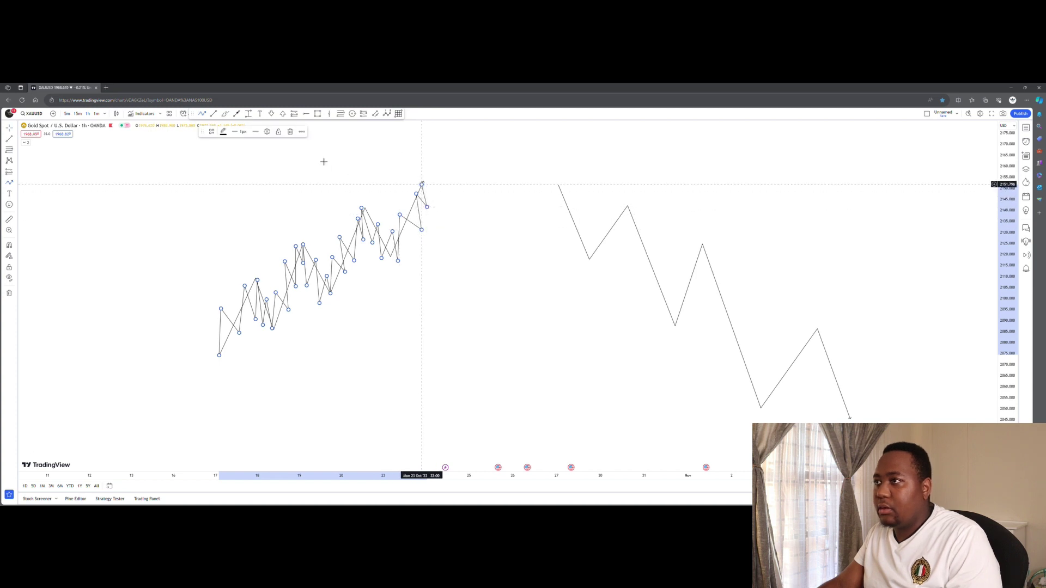
Recolour the small-swing path on the rising zigzag, trying yellow and settling on blue.
{"action": "left_click", "coordinate": [223, 131]}
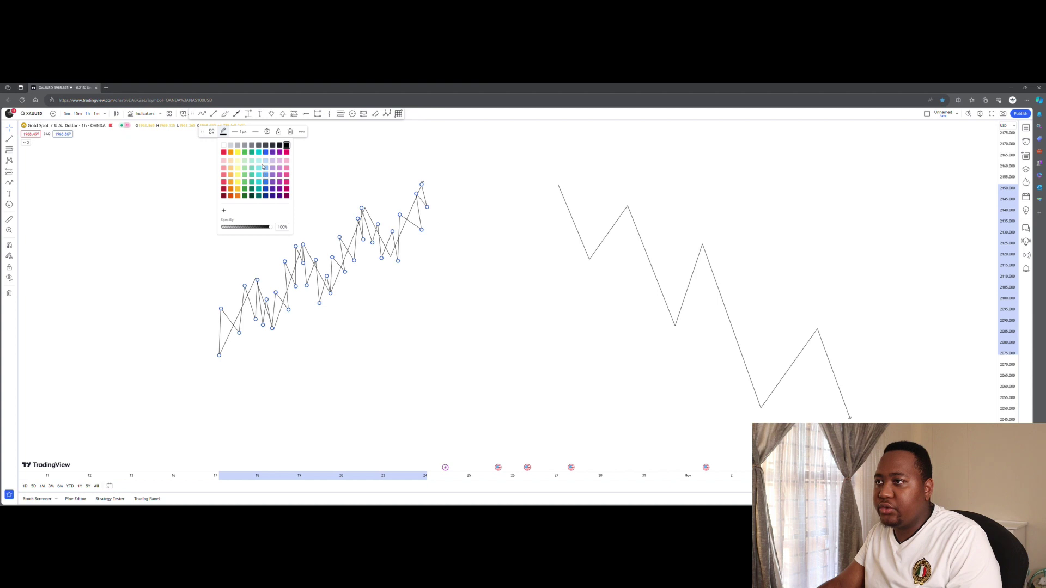
{"action": "left_click", "coordinate": [237, 183]}
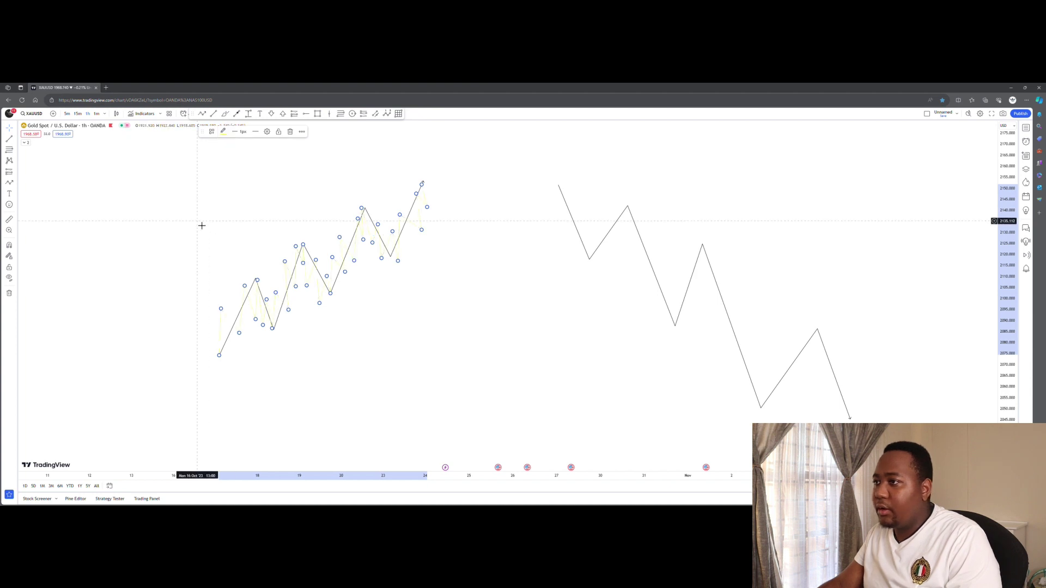
{"action": "left_click", "coordinate": [223, 131]}
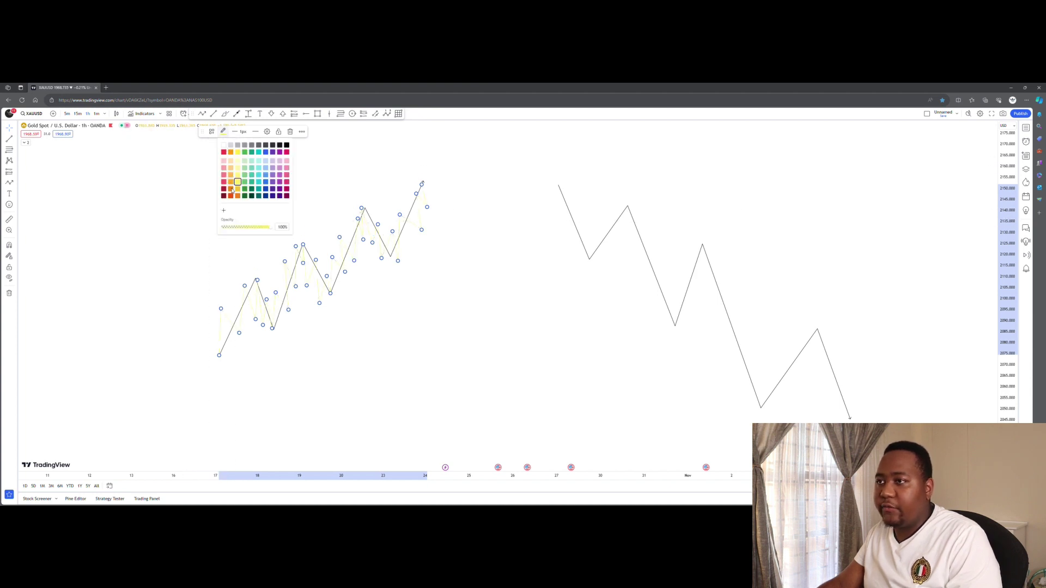
{"action": "left_click", "coordinate": [267, 153]}
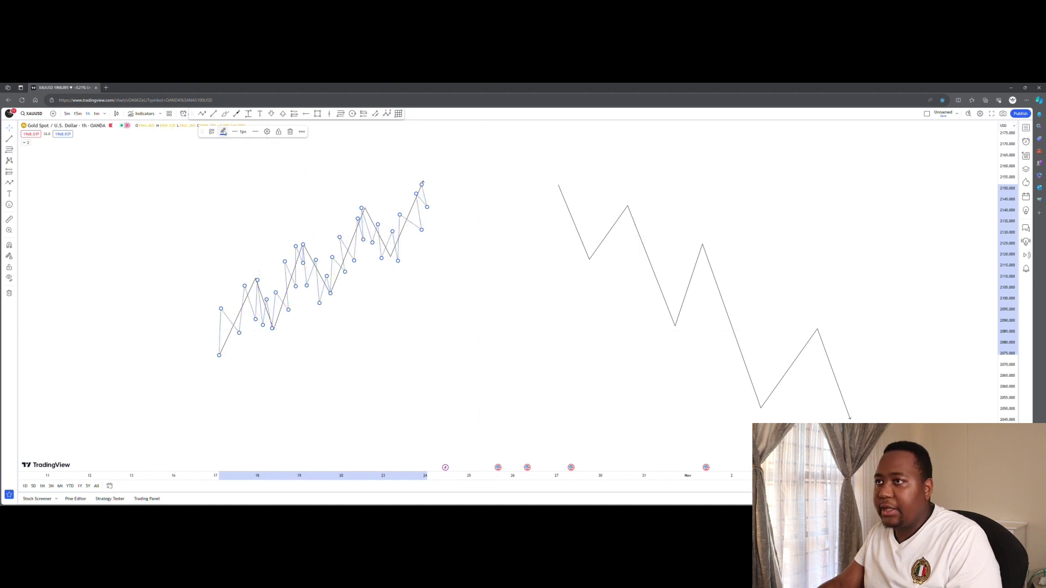
Draw another path of small swings that follows every leg of the falling zigzag from its peak to its arrow end.
{"action": "left_click", "coordinate": [210, 163]}
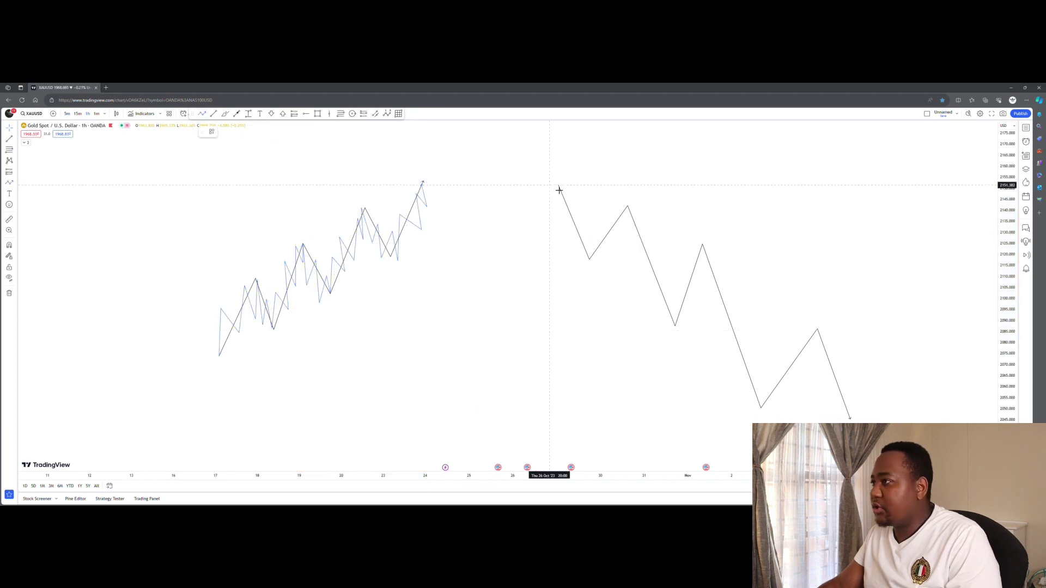
{"action": "left_click", "coordinate": [557, 227]}
{"action": "left_click", "coordinate": [571, 202]}
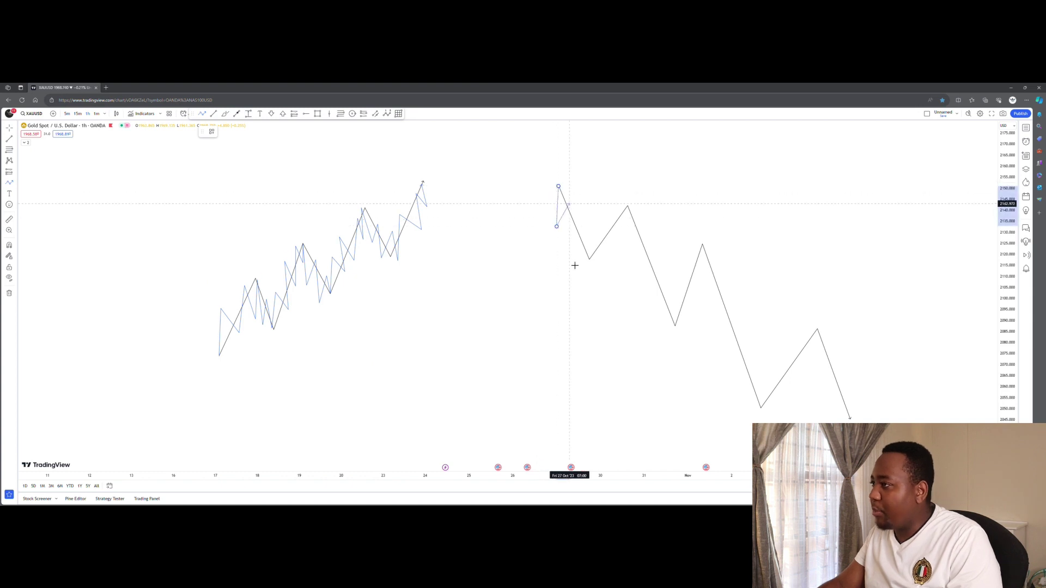
{"action": "left_click", "coordinate": [571, 260]}
{"action": "left_click", "coordinate": [580, 225]}
{"action": "left_click", "coordinate": [588, 266]}
{"action": "left_click", "coordinate": [593, 236]}
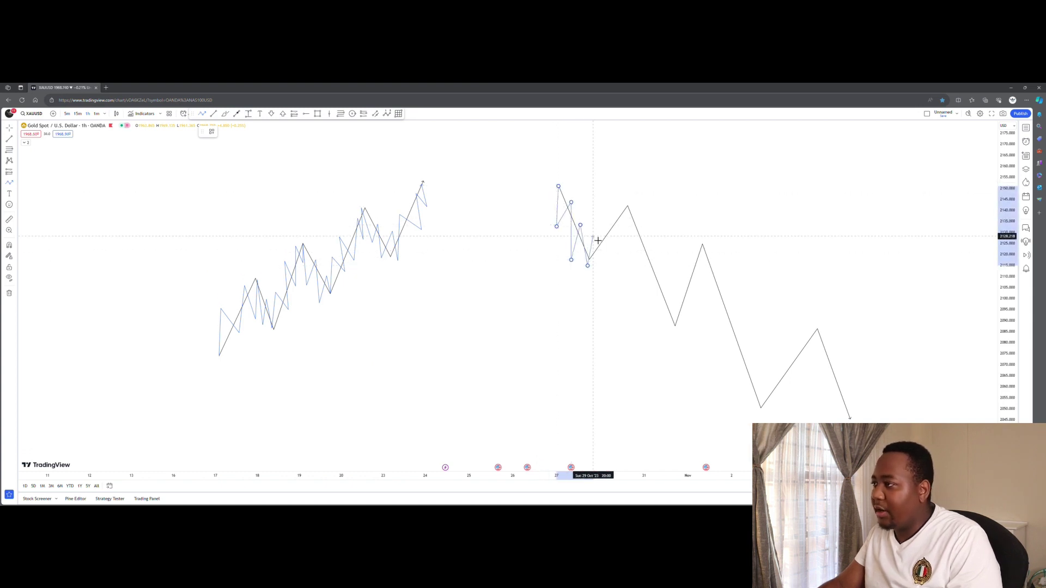
{"action": "left_click", "coordinate": [602, 250]}
{"action": "left_click", "coordinate": [608, 207]}
{"action": "left_click", "coordinate": [624, 245]}
{"action": "left_click", "coordinate": [620, 212]}
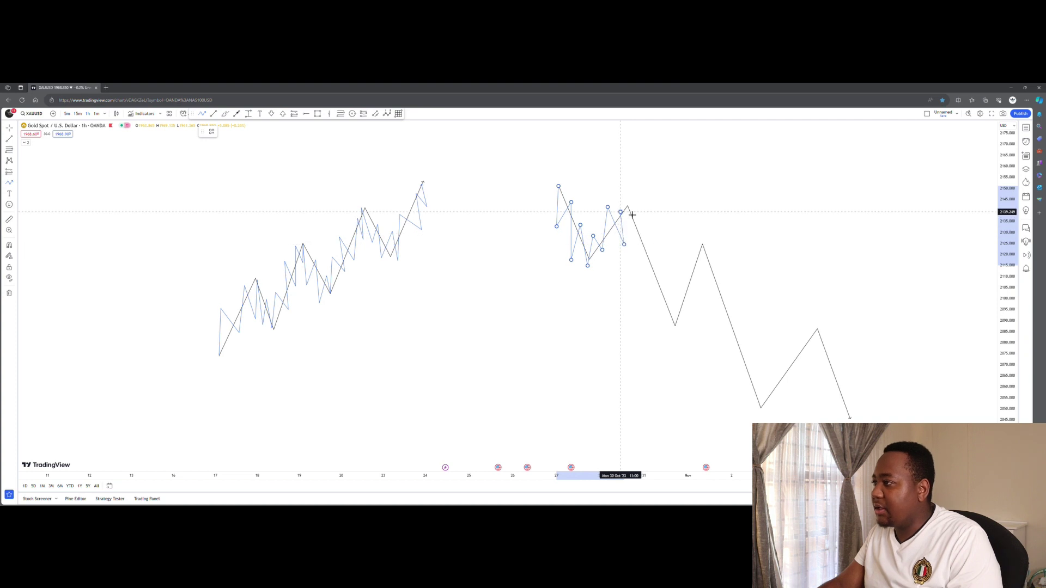
{"action": "left_click", "coordinate": [649, 233]}
{"action": "left_click", "coordinate": [641, 266]}
{"action": "left_click", "coordinate": [652, 298]}
{"action": "left_click", "coordinate": [668, 273]}
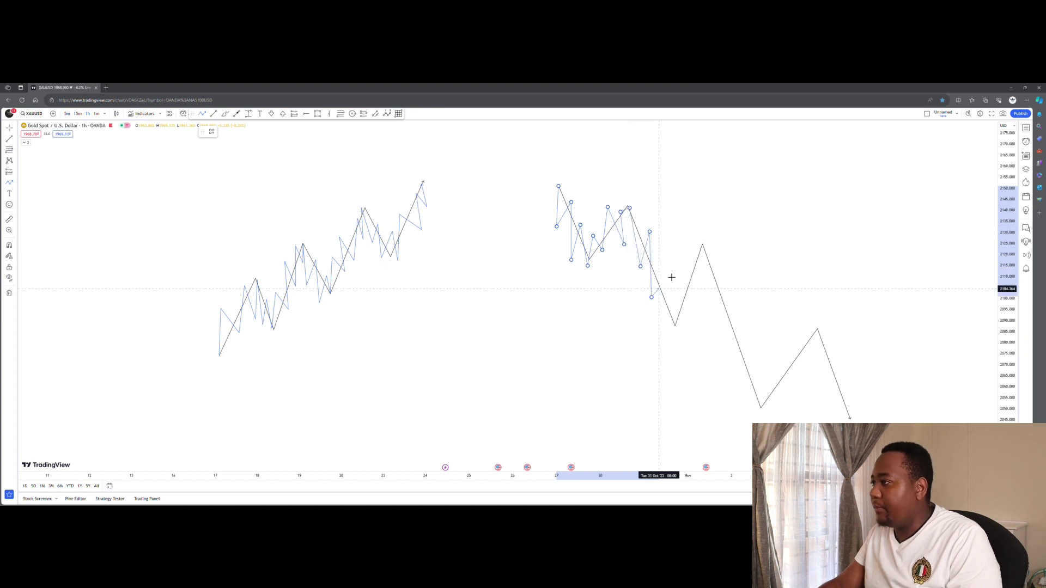
{"action": "left_click", "coordinate": [666, 321]}
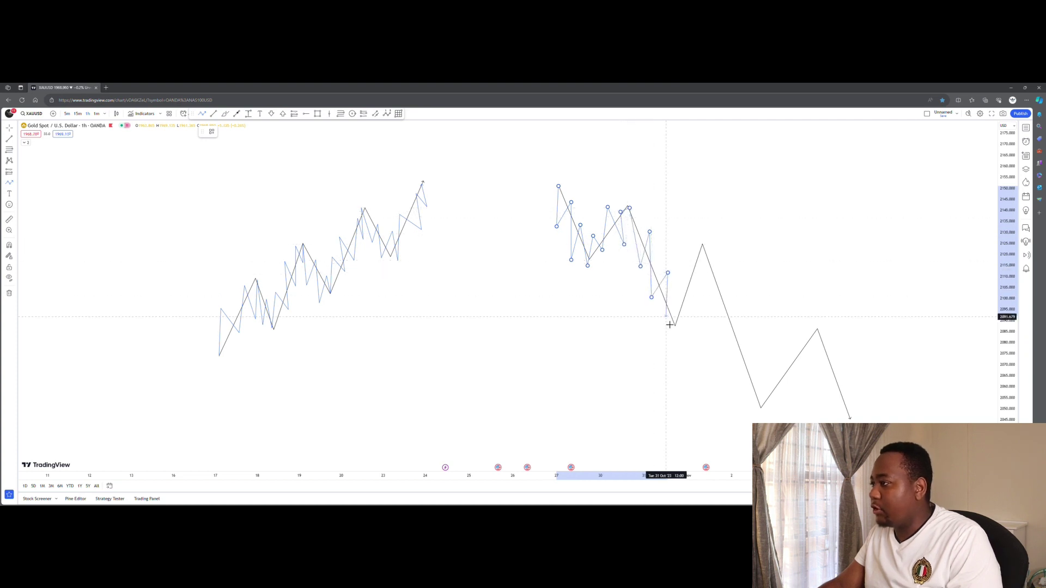
{"action": "left_click", "coordinate": [681, 272]}
{"action": "left_click", "coordinate": [694, 299]}
{"action": "left_click", "coordinate": [686, 261]}
{"action": "left_click", "coordinate": [703, 282]}
{"action": "left_click", "coordinate": [699, 251]}
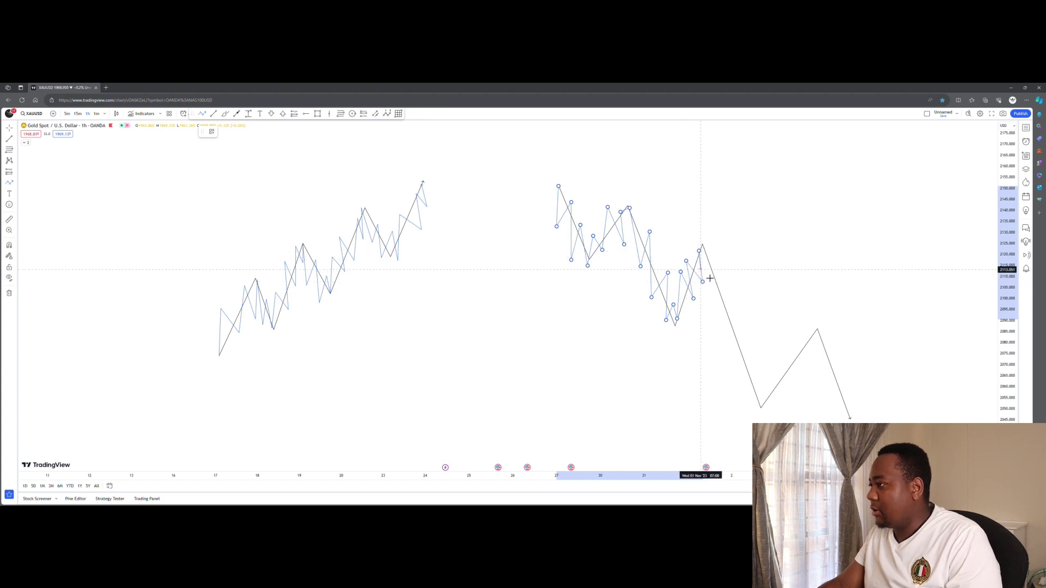
{"action": "left_click", "coordinate": [710, 256]}
{"action": "left_click", "coordinate": [705, 275]}
{"action": "left_click", "coordinate": [715, 340]}
{"action": "left_click", "coordinate": [726, 291]}
{"action": "left_click", "coordinate": [738, 359]}
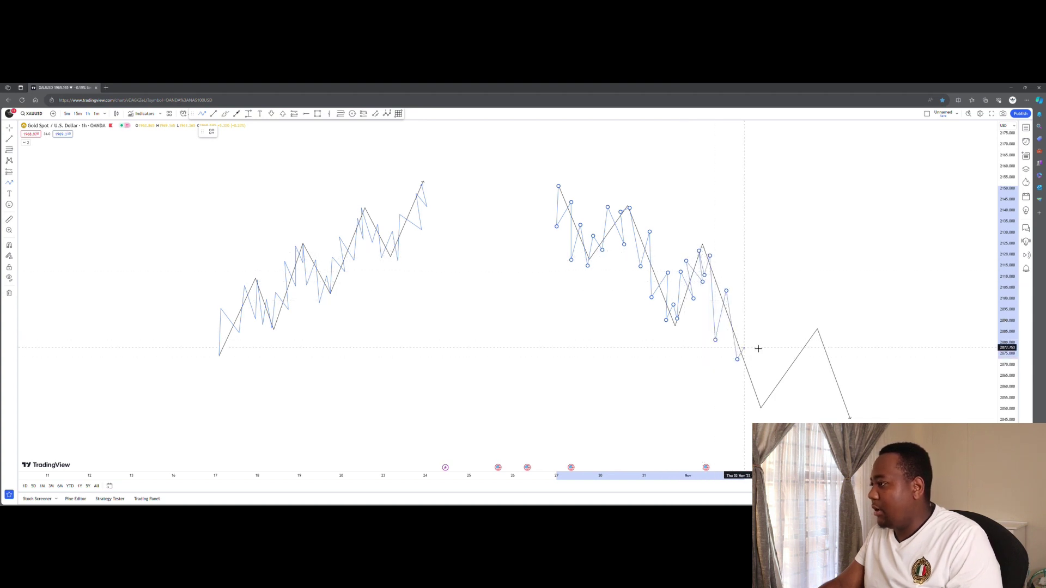
{"action": "left_click", "coordinate": [753, 336]}
{"action": "left_click", "coordinate": [757, 396]}
{"action": "left_click", "coordinate": [766, 383]}
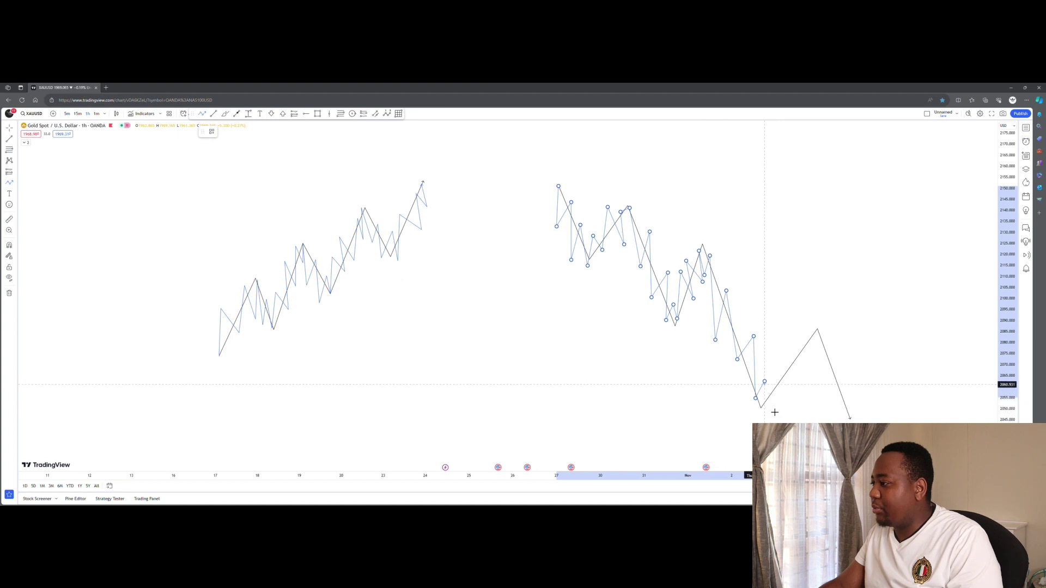
{"action": "left_click", "coordinate": [771, 406]}
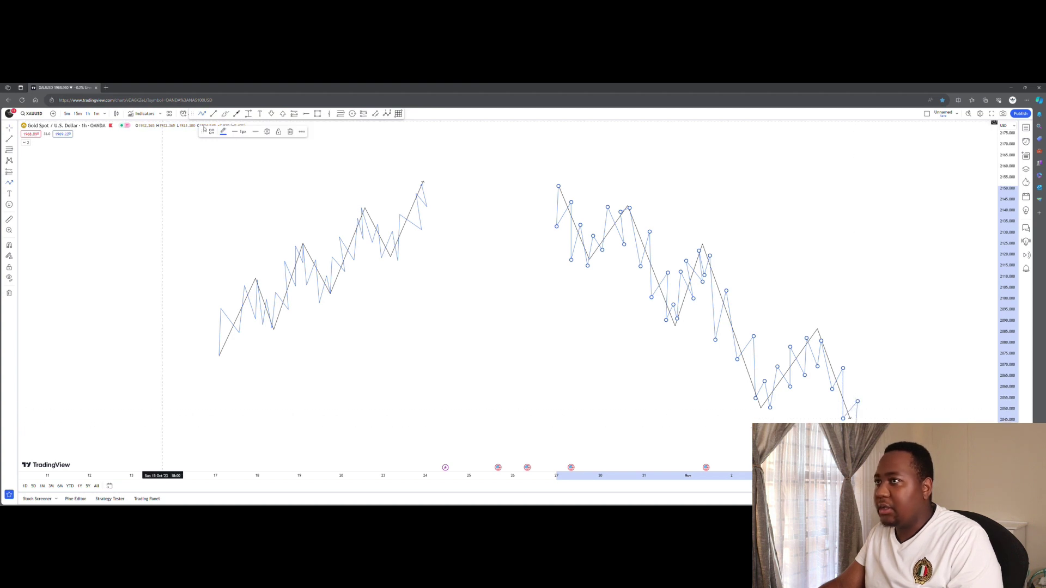
Recolour the small-swing path on the falling zigzag red and deselect it.
{"action": "left_click", "coordinate": [224, 132]}
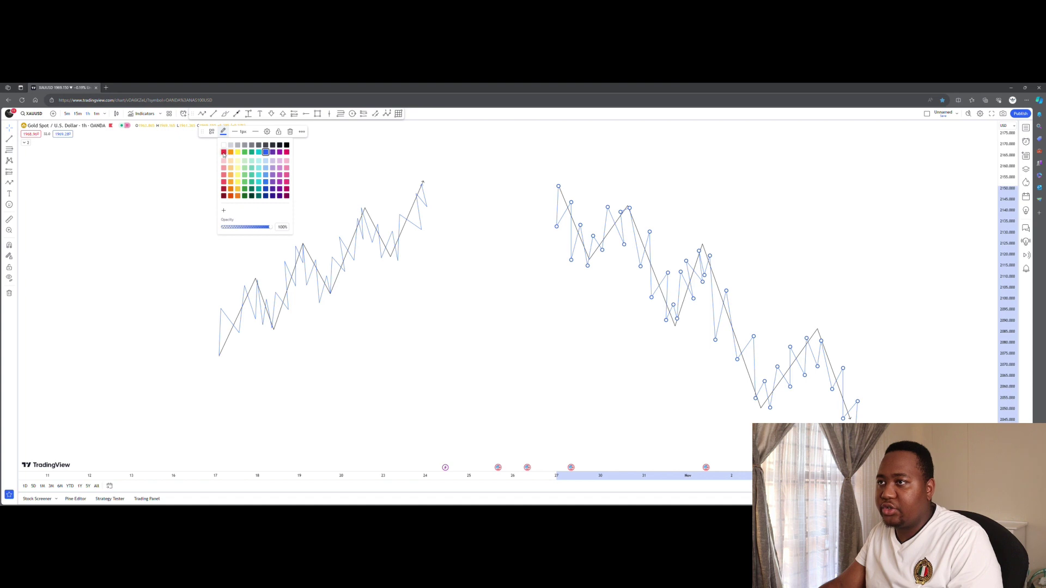
{"action": "left_click", "coordinate": [224, 153]}
{"action": "left_click", "coordinate": [131, 230]}
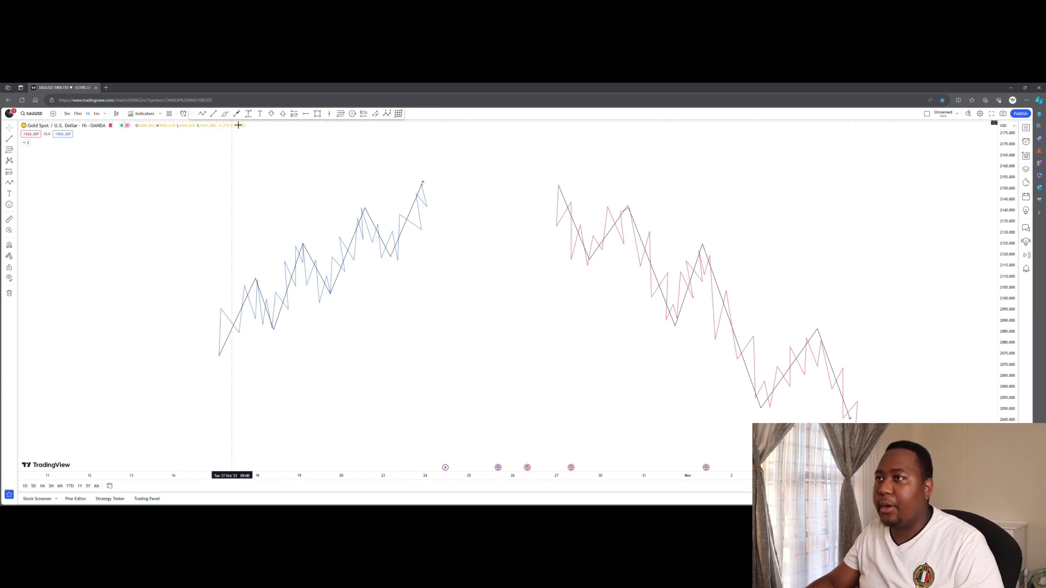
Handwrite "B = D" with its second half underlined above the rising zigzag, and an "H1" note with an arrow beneath it.
{"action": "left_click", "coordinate": [225, 114]}
{"action": "mouse_move", "coordinate": [281, 154]}
{"action": "left_mouse_down"}
{"action": "mouse_move", "coordinate": [287, 177]}
{"action": "mouse_move", "coordinate": [341, 171]}
{"action": "left_mouse_up"}
{"action": "mouse_move", "coordinate": [359, 173]}
{"action": "left_mouse_down"}
{"action": "mouse_move", "coordinate": [373, 155]}
{"action": "mouse_move", "coordinate": [377, 173]}
{"action": "mouse_move", "coordinate": [361, 174]}
{"action": "left_mouse_up"}
{"action": "mouse_move", "coordinate": [385, 165]}
{"action": "left_mouse_down"}
{"action": "mouse_move", "coordinate": [386, 175]}
{"action": "mouse_move", "coordinate": [399, 166]}
{"action": "left_mouse_up"}
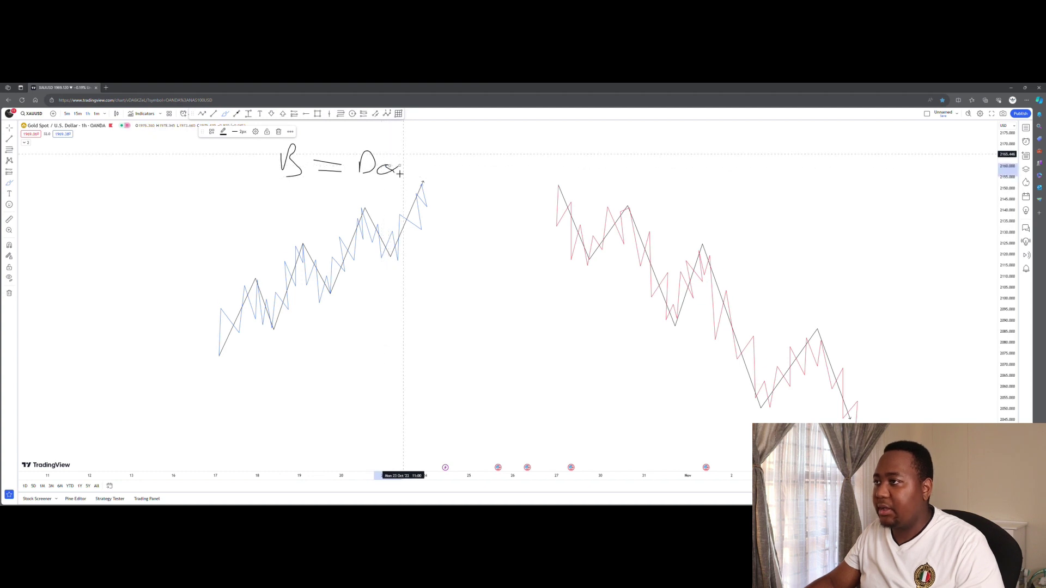
{"action": "left_click", "coordinate": [278, 132]}
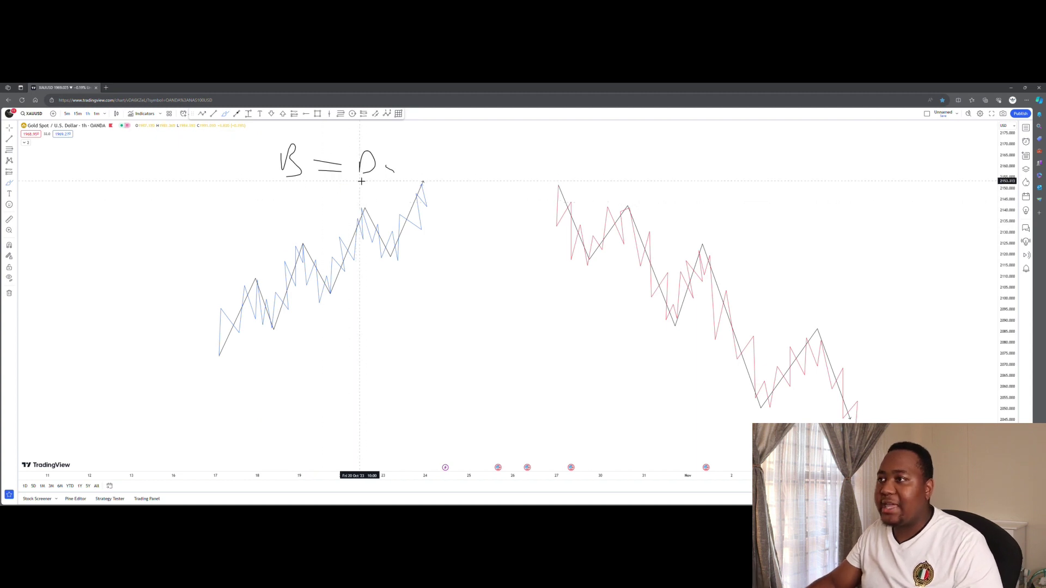
{"action": "left_click_drag", "start_coordinate": [404, 175], "coordinate": [401, 170]}
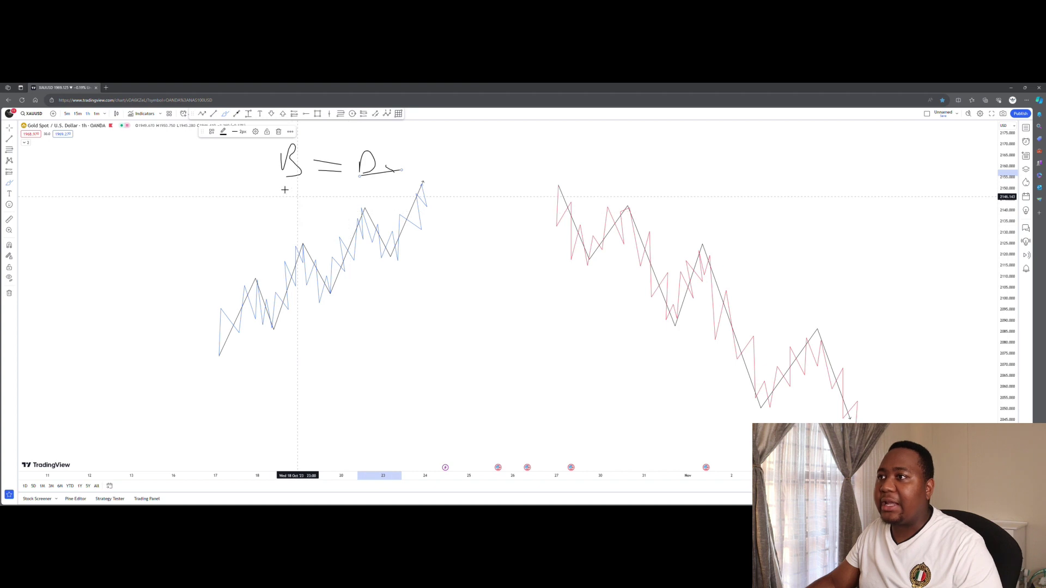
{"action": "mouse_move", "coordinate": [281, 186]}
{"action": "left_mouse_down"}
{"action": "mouse_move", "coordinate": [294, 209]}
{"action": "mouse_move", "coordinate": [308, 196]}
{"action": "mouse_move", "coordinate": [313, 207]}
{"action": "mouse_move", "coordinate": [415, 197]}
{"action": "left_mouse_up"}
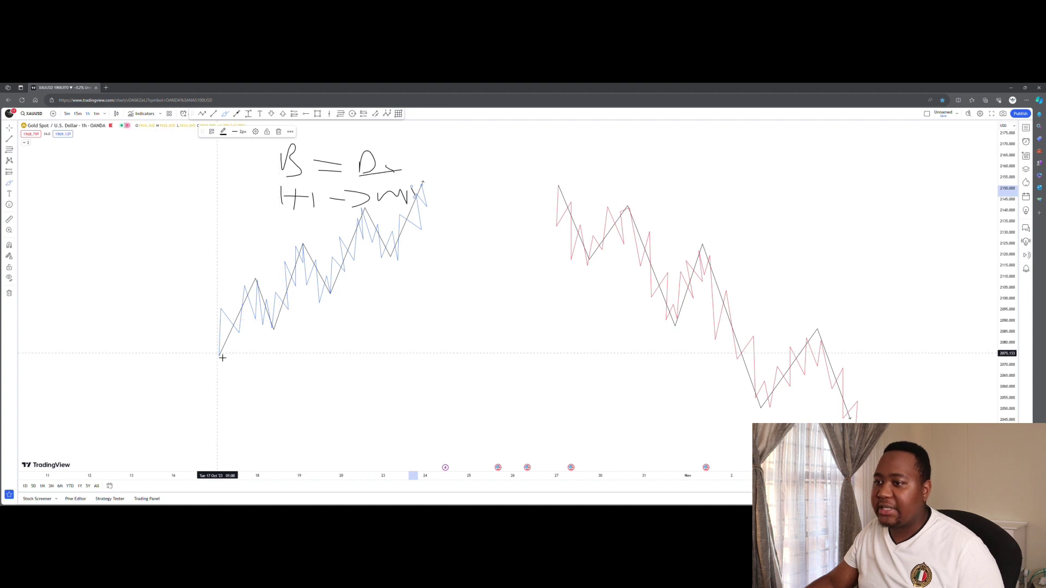
Trace the rising zigzag's first swings with the brush and mark its swing highs and lows with short horizontal strokes.
{"action": "mouse_move", "coordinate": [219, 353]}
{"action": "left_mouse_down"}
{"action": "mouse_move", "coordinate": [256, 283]}
{"action": "mouse_move", "coordinate": [275, 327]}
{"action": "mouse_move", "coordinate": [308, 243]}
{"action": "left_mouse_up"}
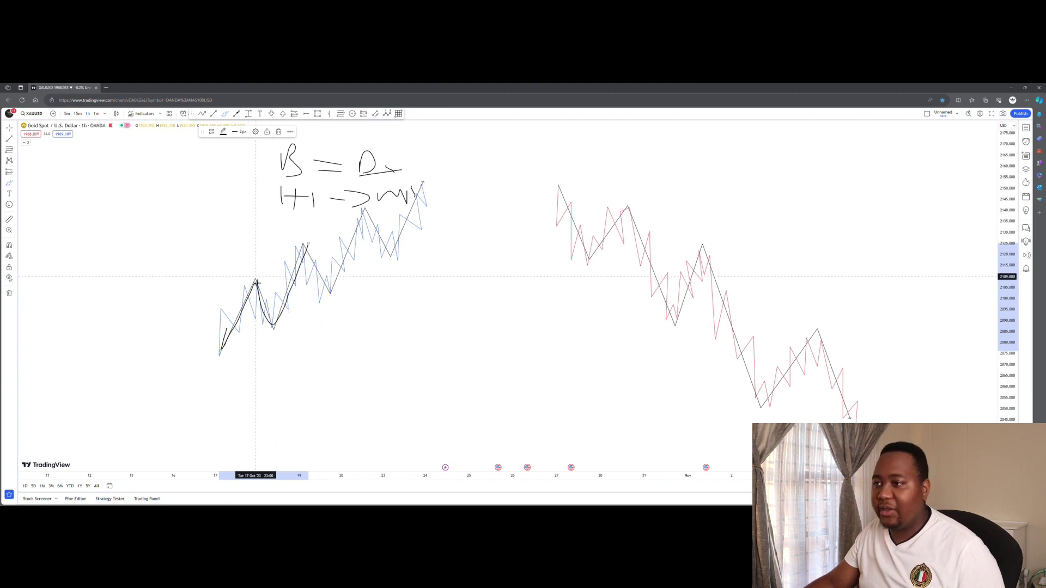
{"action": "left_click_drag", "start_coordinate": [274, 328], "coordinate": [290, 329]}
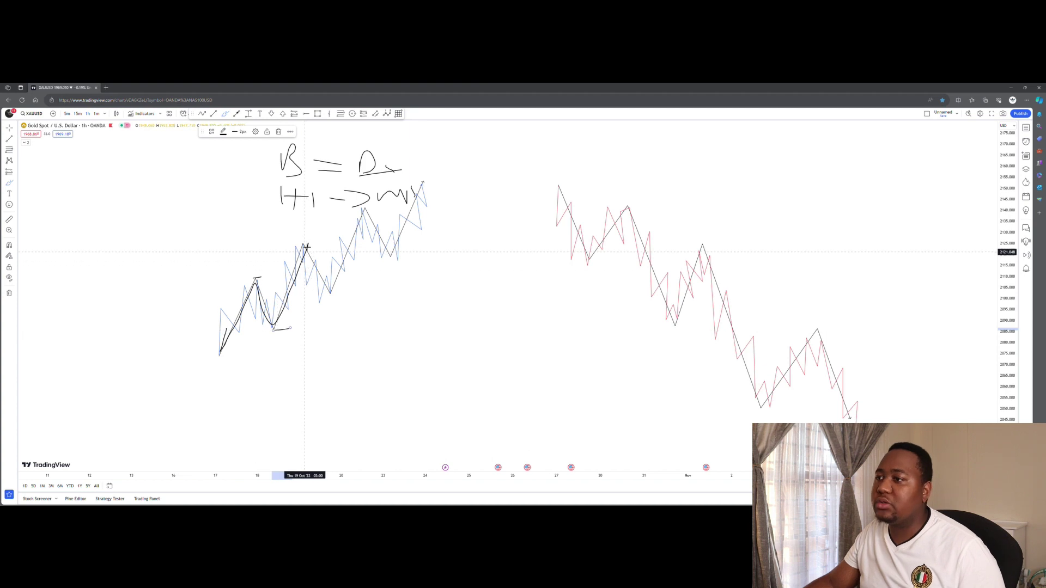
{"action": "left_click_drag", "start_coordinate": [303, 241], "coordinate": [311, 240]}
{"action": "left_click_drag", "start_coordinate": [330, 291], "coordinate": [337, 291]}
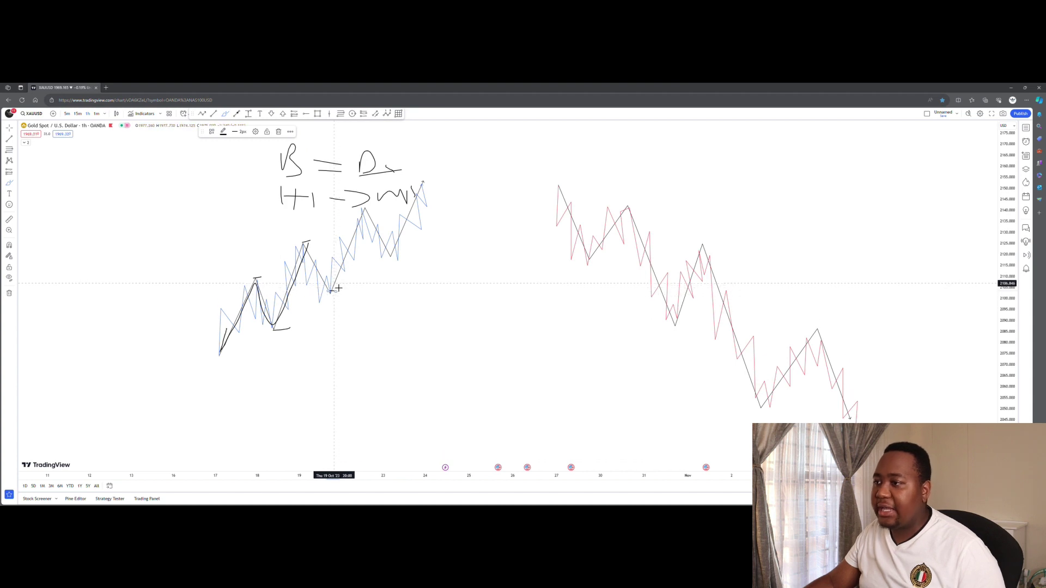
Brush two horizontal zone lines extending from the rising zigzag's second pullback low, and sketch small rising swings out of the zone.
{"action": "left_click_drag", "start_coordinate": [336, 282], "coordinate": [458, 282]}
{"action": "left_click_drag", "start_coordinate": [330, 295], "coordinate": [445, 299]}
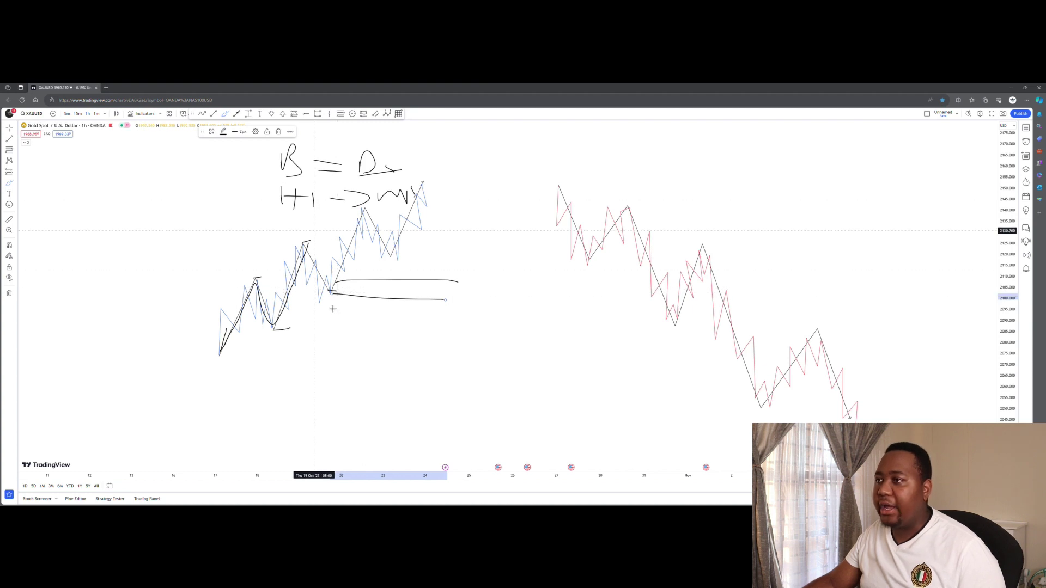
{"action": "left_click_drag", "start_coordinate": [330, 294], "coordinate": [336, 262]}
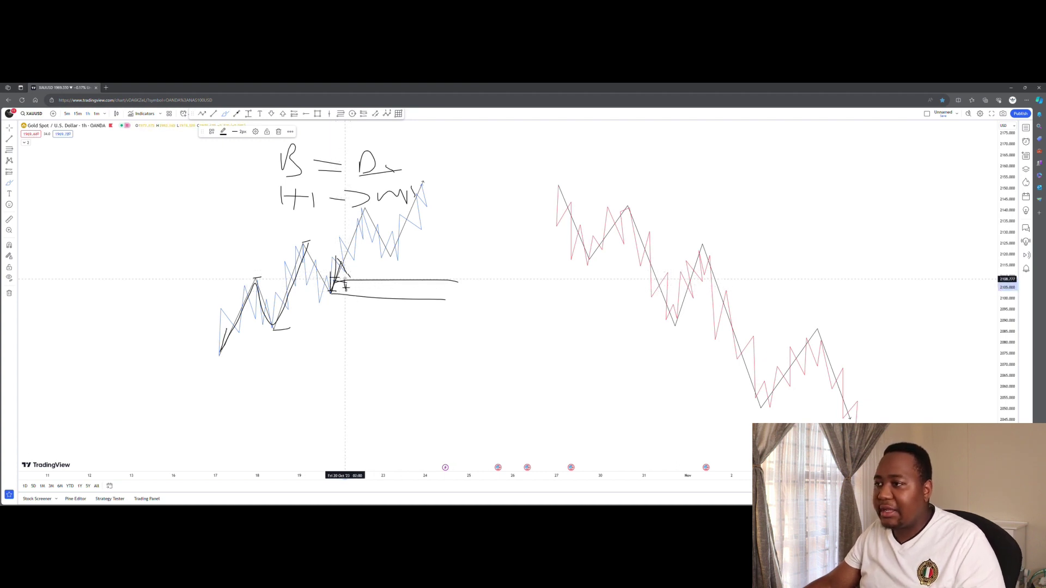
{"action": "left_click_drag", "start_coordinate": [346, 275], "coordinate": [353, 237]}
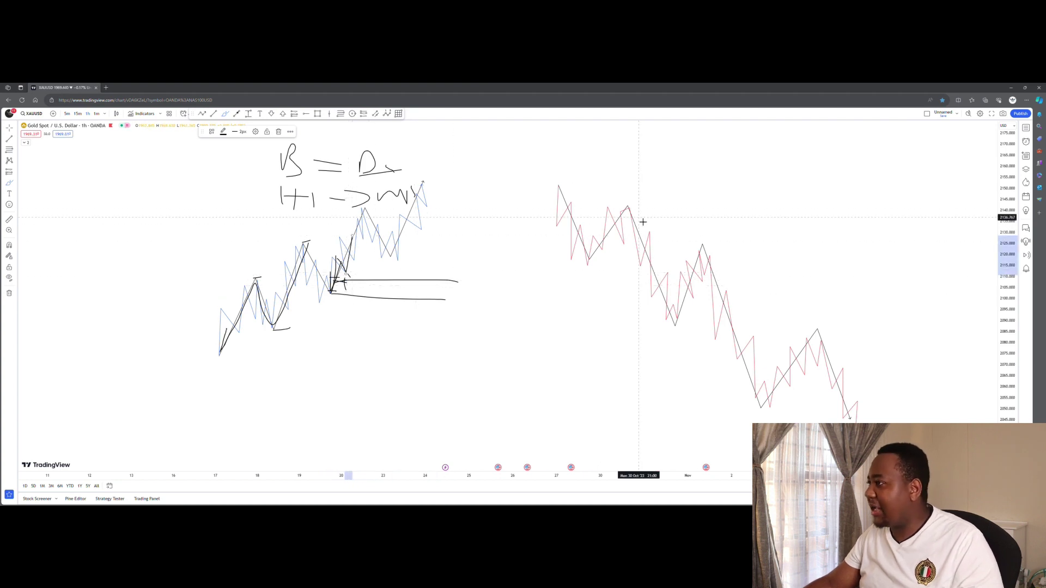
Mark a zone at the falling zigzag's second peak with two horizontal lines, an "H1" label and small falling swings.
{"action": "left_click_drag", "start_coordinate": [629, 206], "coordinate": [746, 203]}
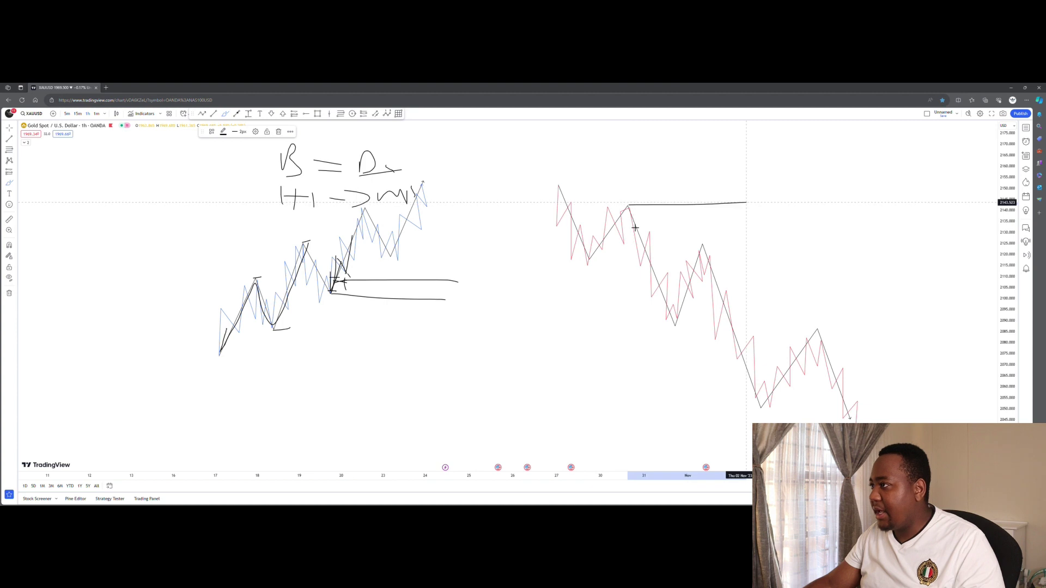
{"action": "left_click_drag", "start_coordinate": [634, 221], "coordinate": [746, 222]}
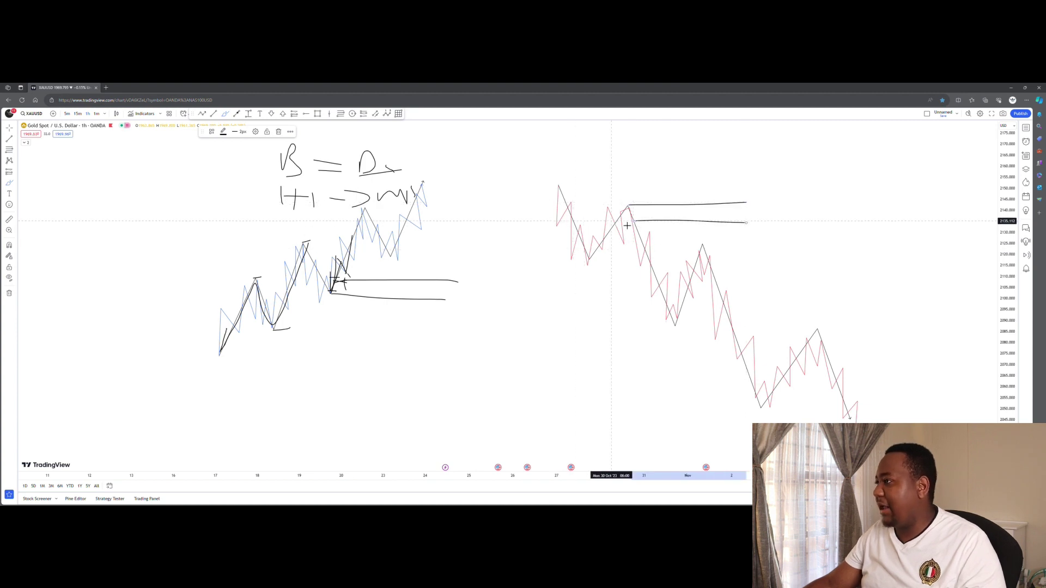
{"action": "left_click_drag", "start_coordinate": [634, 214], "coordinate": [643, 269]}
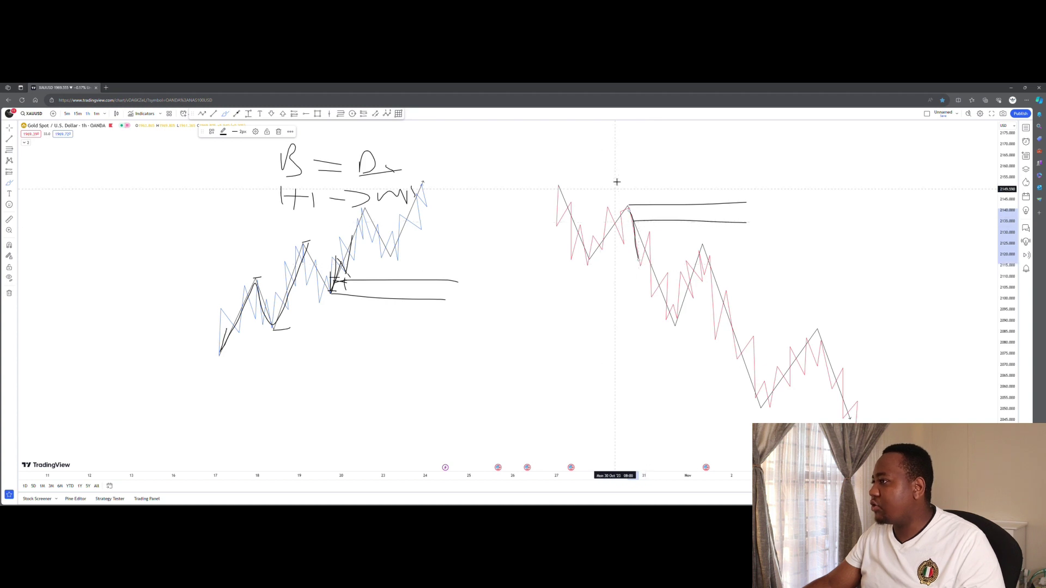
{"action": "left_click_drag", "start_coordinate": [614, 175], "coordinate": [622, 198]}
{"action": "mouse_move", "coordinate": [613, 186]}
{"action": "left_mouse_down"}
{"action": "mouse_move", "coordinate": [640, 191]}
{"action": "mouse_move", "coordinate": [645, 265]}
{"action": "mouse_move", "coordinate": [650, 237]}
{"action": "left_mouse_up"}
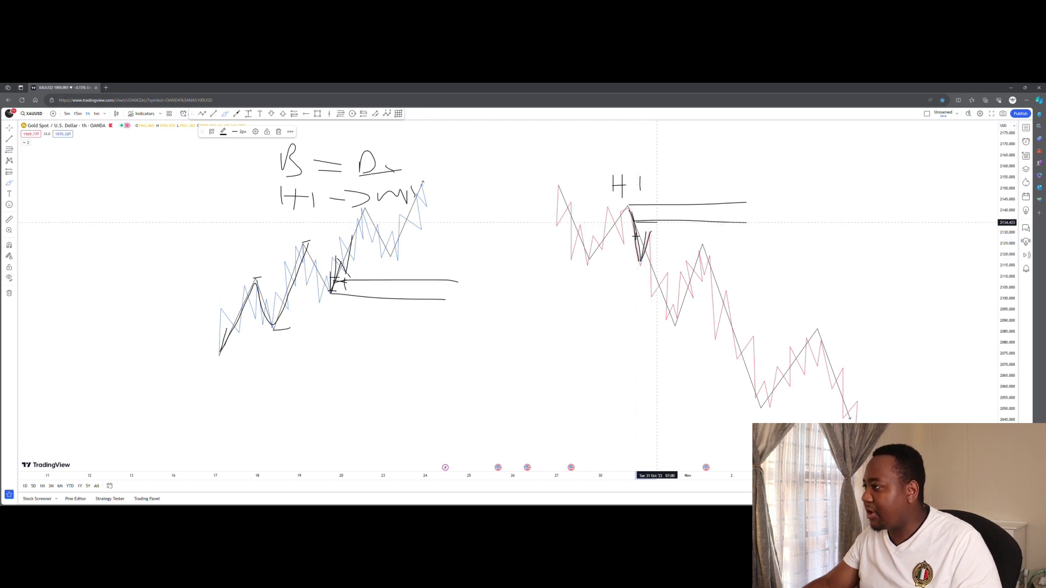
{"action": "left_click_drag", "start_coordinate": [650, 232], "coordinate": [656, 293]}
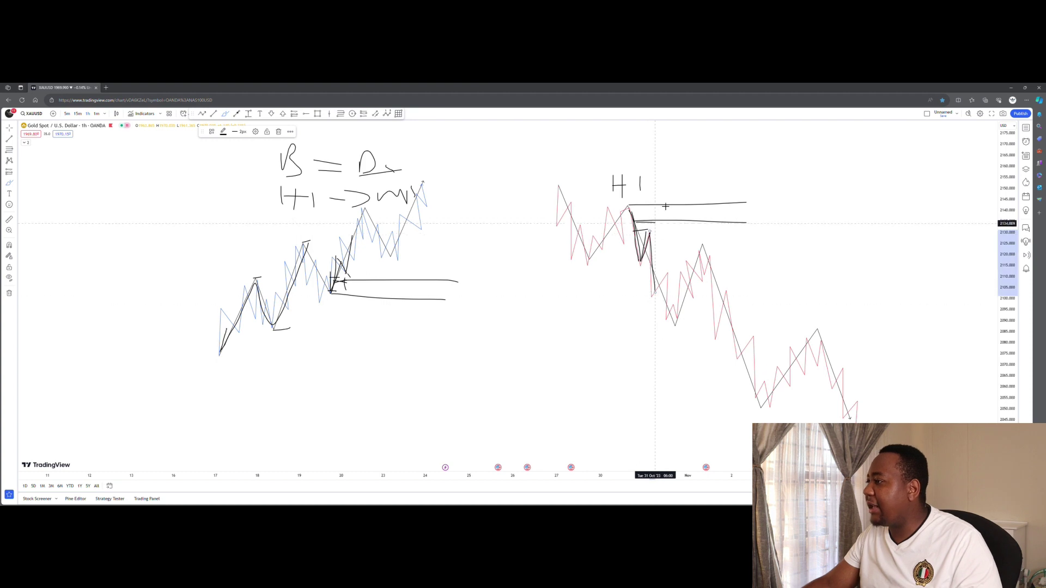
Brush a long diagonal arrow down along the falling zigzag from the H1 label, and delete its arrowhead stroke.
{"action": "left_click_drag", "start_coordinate": [624, 180], "coordinate": [777, 307]}
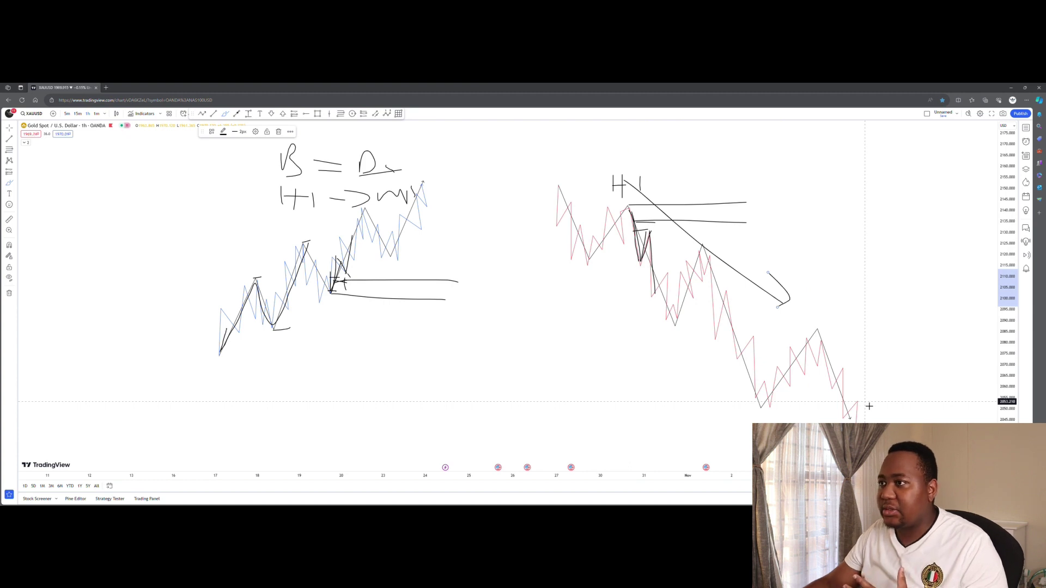
{"action": "left_click", "coordinate": [280, 132]}
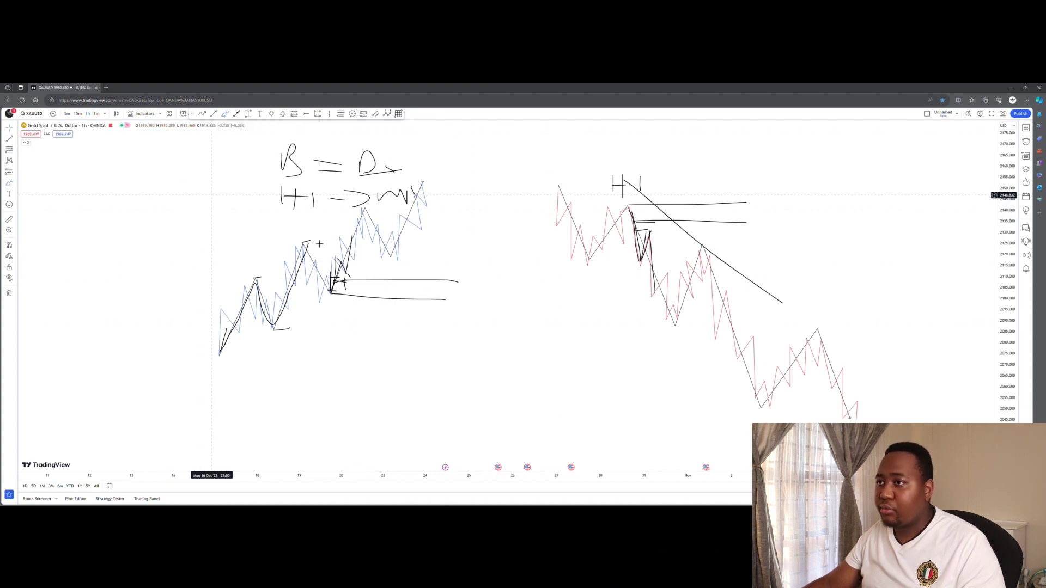
Return to the gold candlesticks, switch the chart to the 1 day timeframe and bring the past year's price action into view.
{"action": "left_click_drag", "start_coordinate": [1002, 366], "coordinate": [1002, 351]}
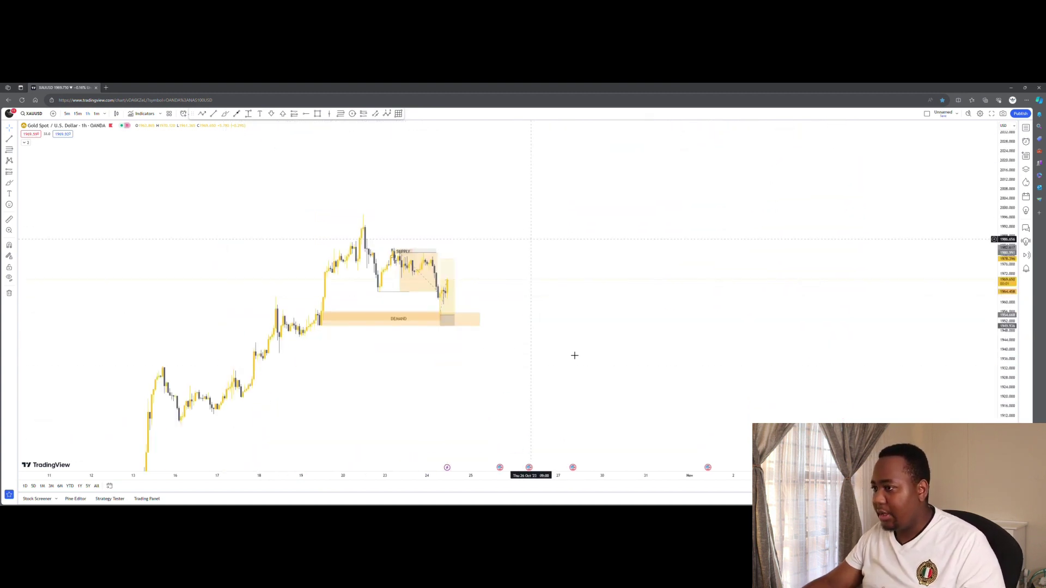
{"action": "left_click_drag", "start_coordinate": [621, 474], "coordinate": [491, 475]}
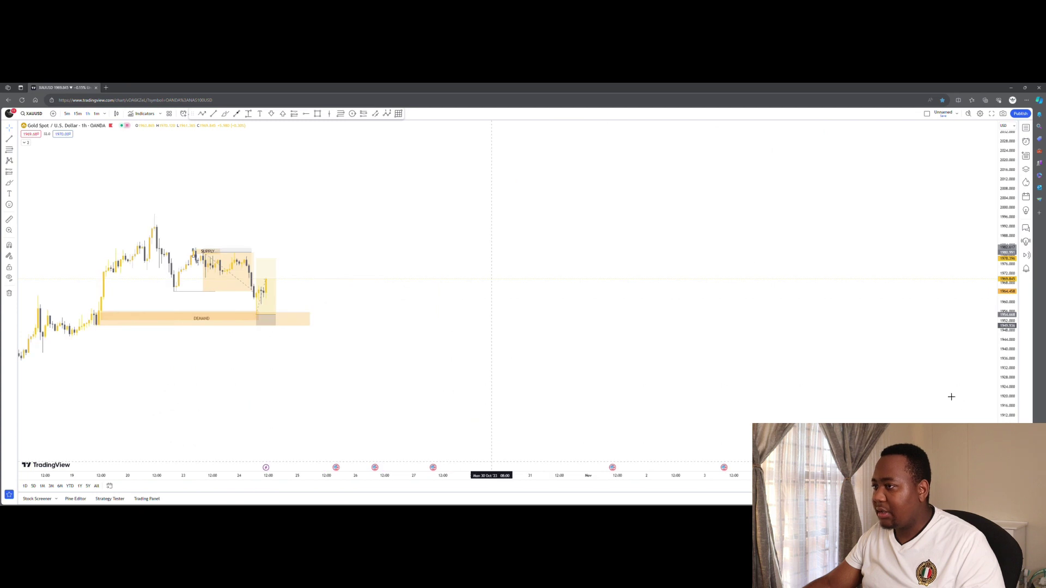
{"action": "left_click_drag", "start_coordinate": [1003, 409], "coordinate": [1003, 275]}
{"action": "left_click_drag", "start_coordinate": [694, 359], "coordinate": [799, 329]}
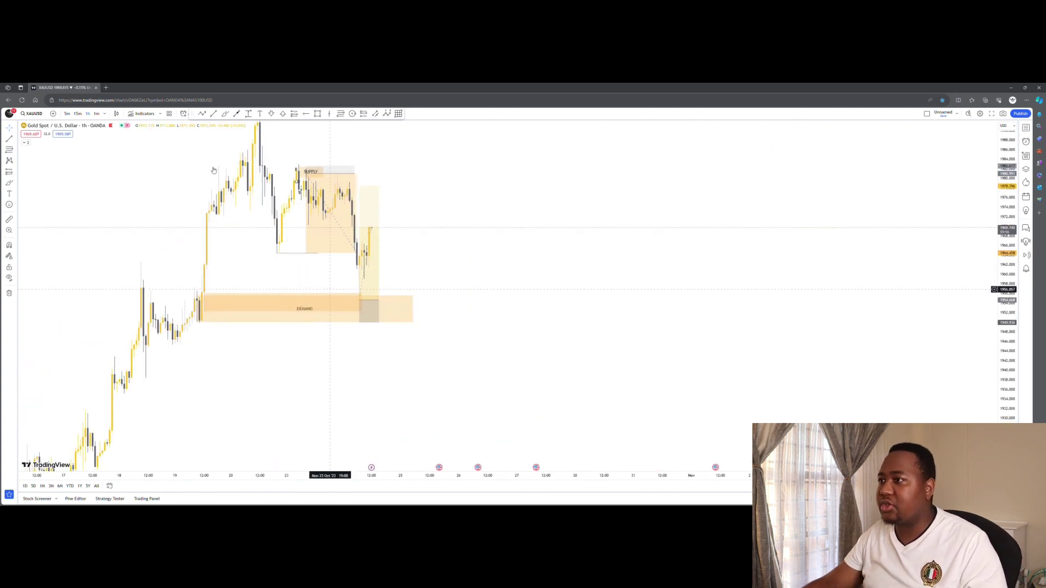
{"action": "left_click", "coordinate": [105, 115]}
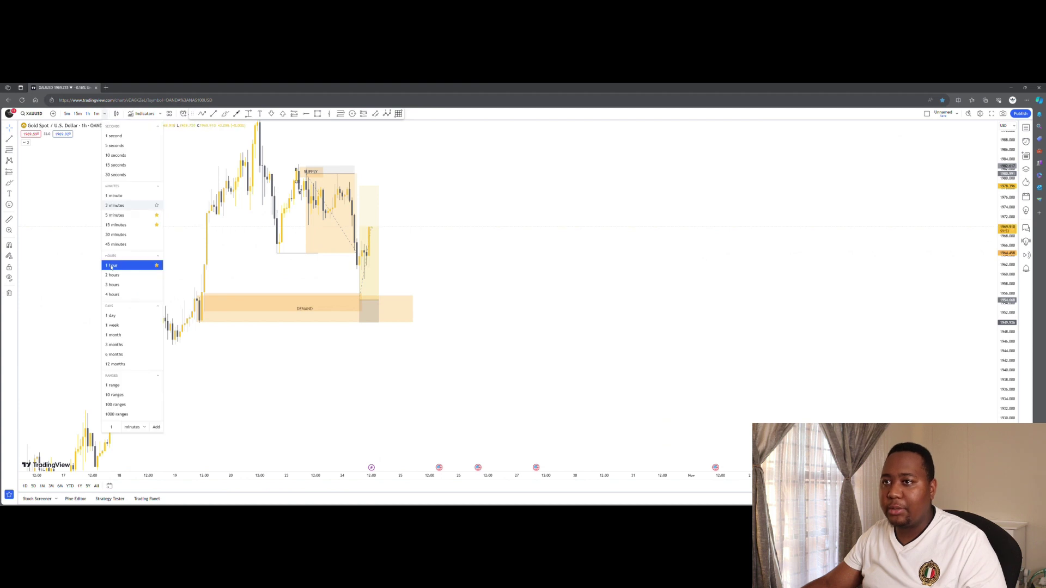
{"action": "left_click", "coordinate": [115, 316]}
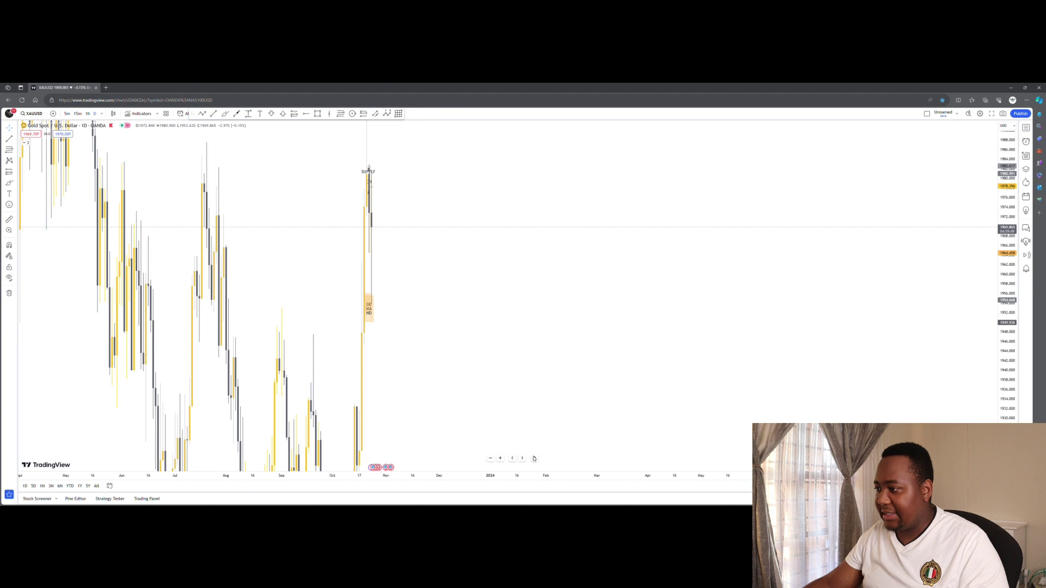
{"action": "left_click", "coordinate": [534, 459]}
{"action": "left_click_drag", "start_coordinate": [796, 338], "coordinate": [413, 329]}
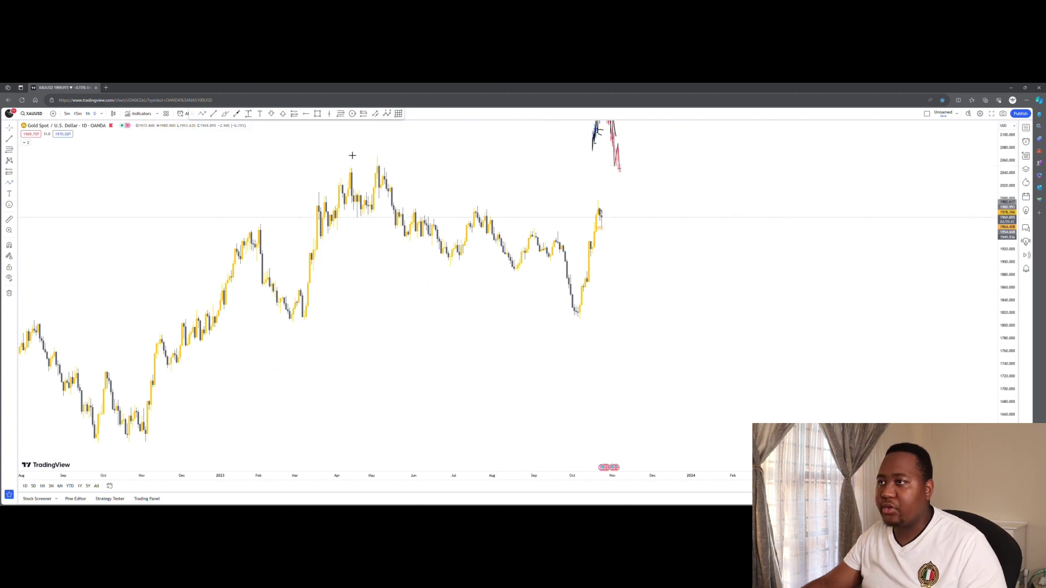
Trace the daily swings with a path from the May high through the October low to the latest high, and delete the path.
{"action": "left_click", "coordinate": [376, 164]}
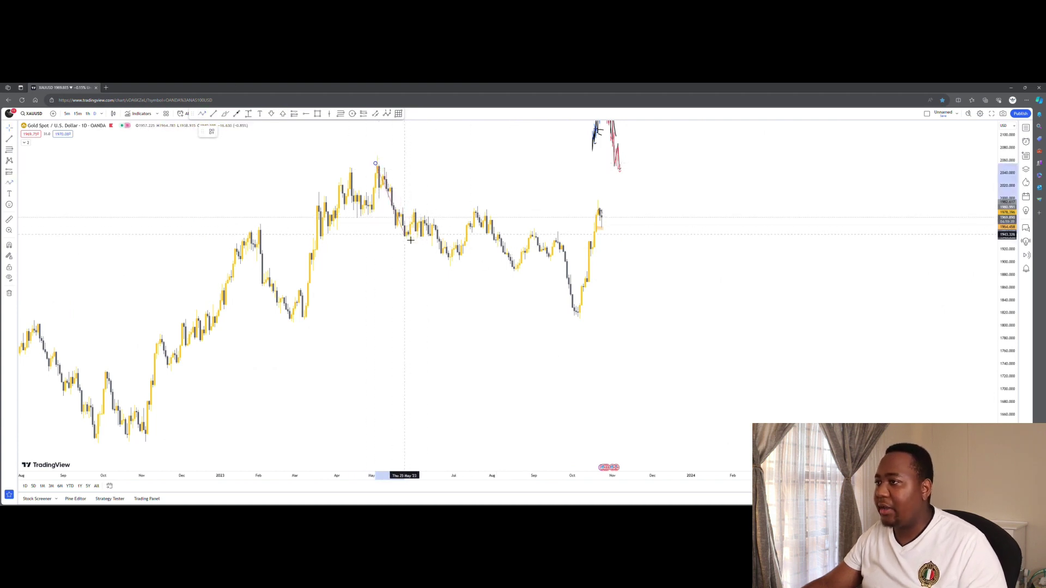
{"action": "left_click", "coordinate": [406, 235]}
{"action": "left_click", "coordinate": [419, 211]}
{"action": "left_click", "coordinate": [452, 257]}
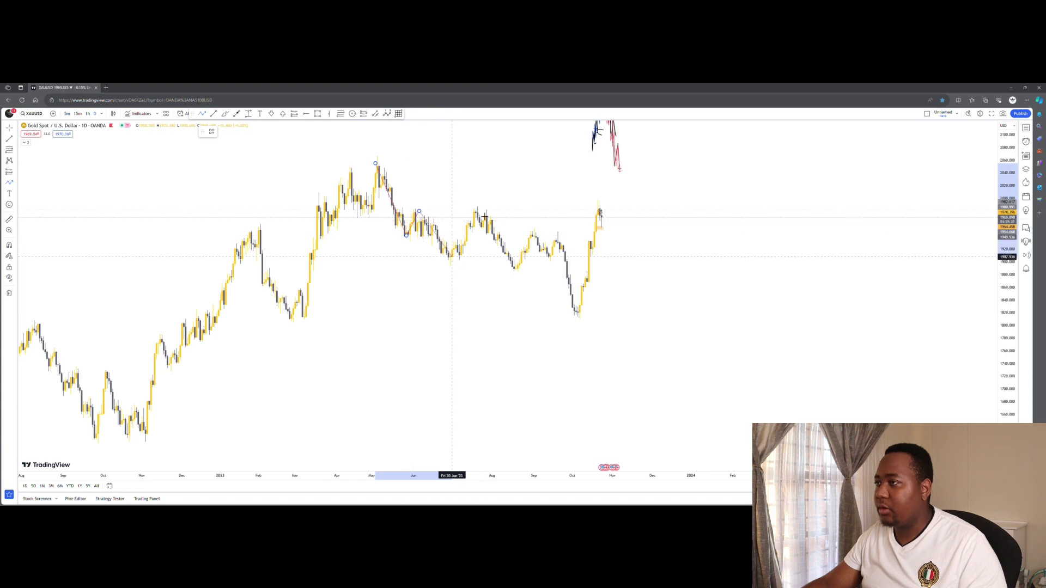
{"action": "left_click", "coordinate": [481, 211]}
{"action": "left_click", "coordinate": [512, 268]}
{"action": "left_click", "coordinate": [541, 227]}
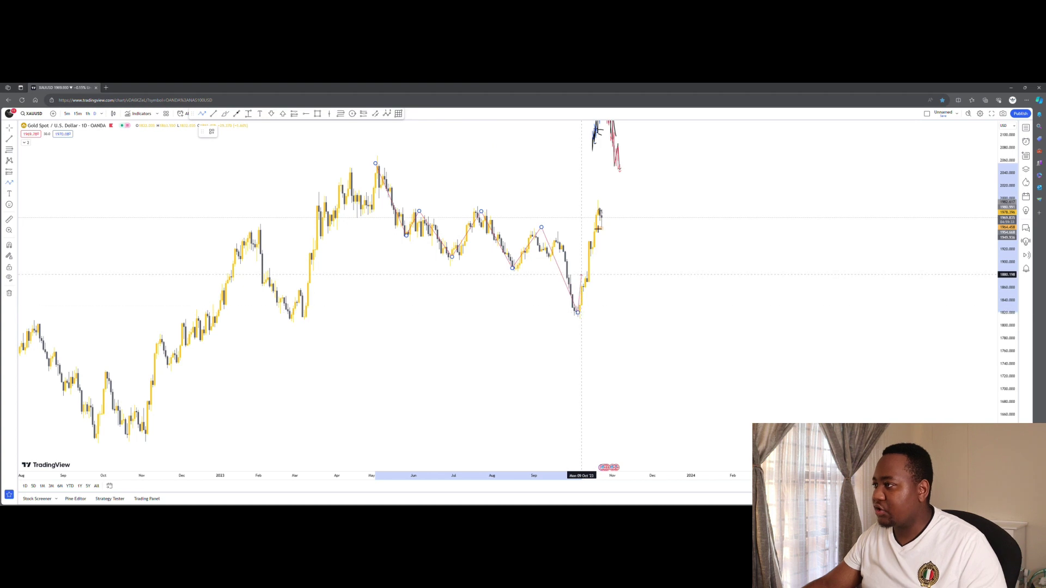
{"action": "left_click", "coordinate": [598, 207]}
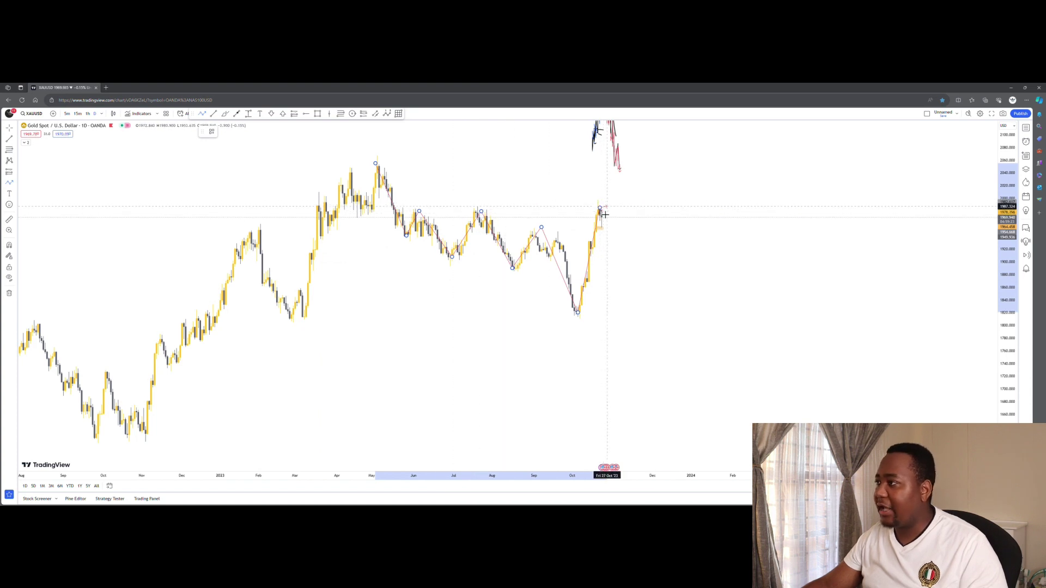
{"action": "key", "text": "Escape"}
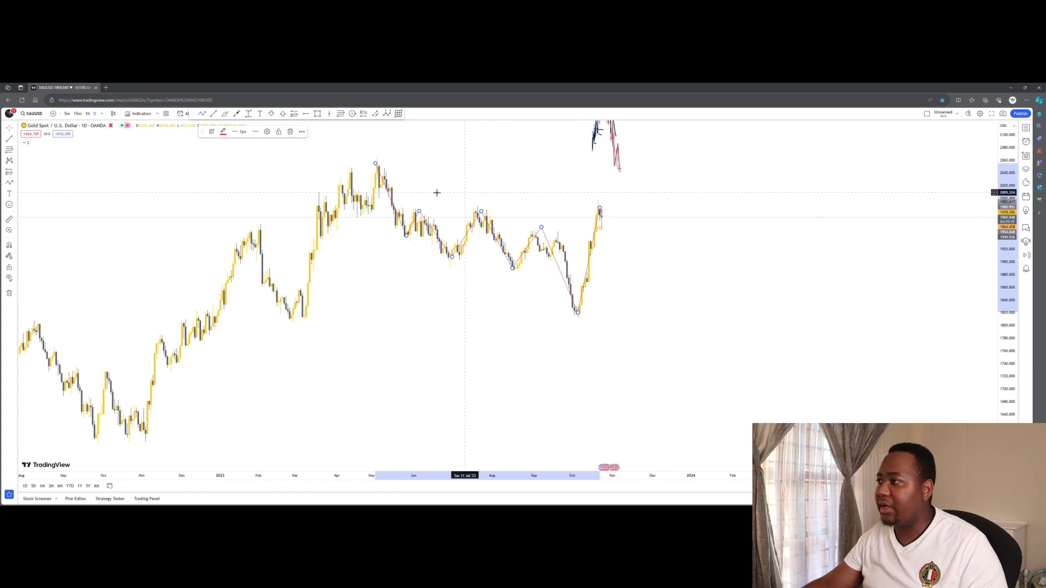
{"action": "left_click", "coordinate": [290, 132]}
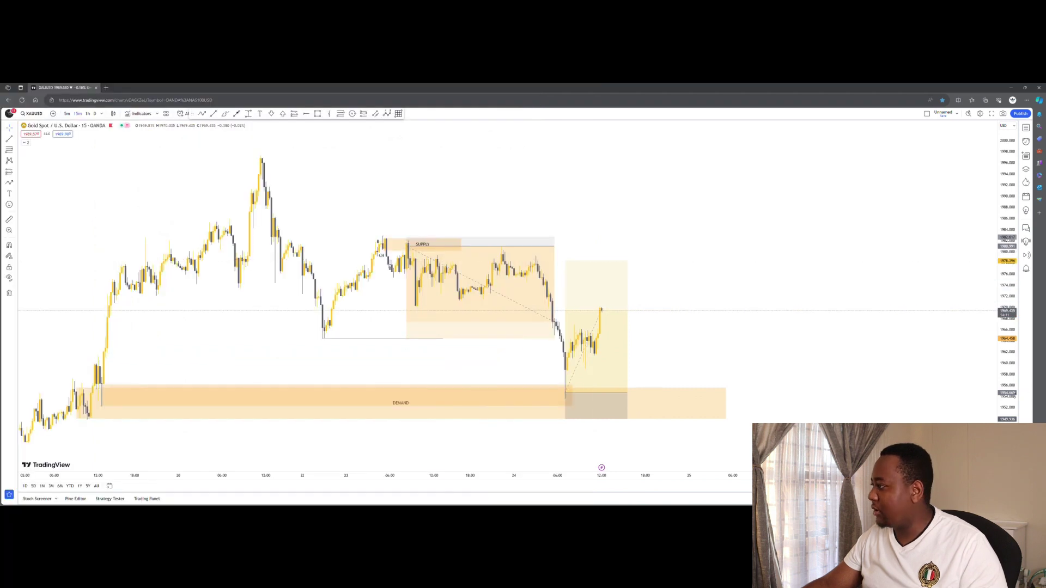
Switch the chart to the 5-minute timeframe and examine the supply zone with its short position and the preceding price swings.
{"action": "left_click_drag", "start_coordinate": [1007, 387], "coordinate": [1007, 311]}
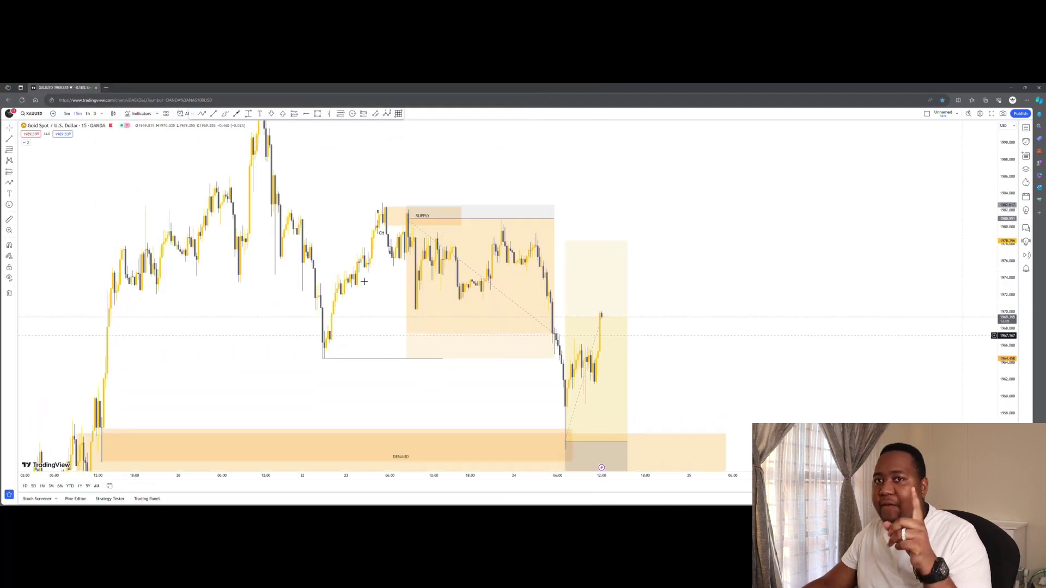
{"action": "left_click", "coordinate": [67, 114]}
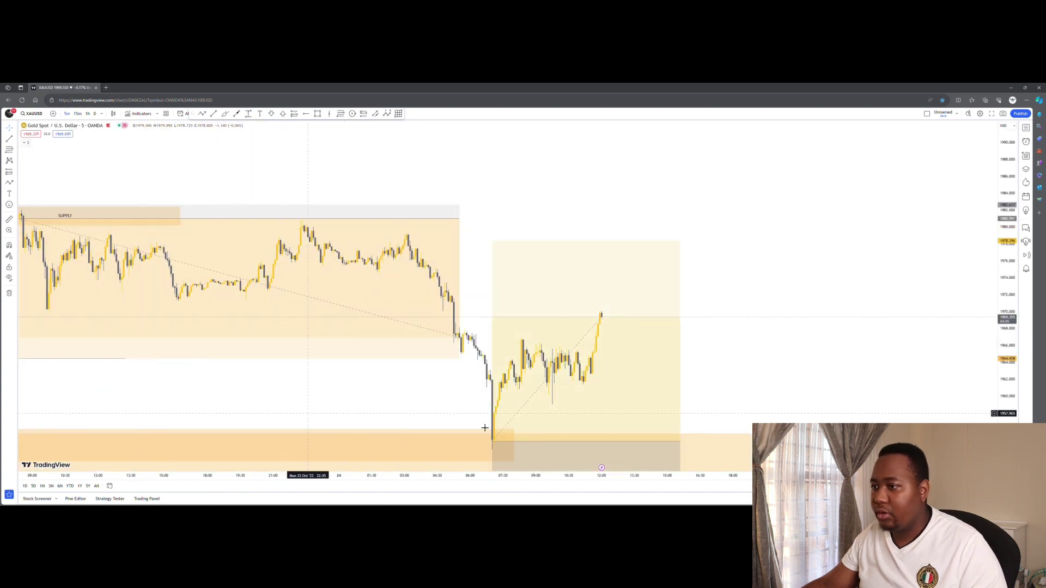
{"action": "left_click_drag", "start_coordinate": [409, 446], "coordinate": [563, 446]}
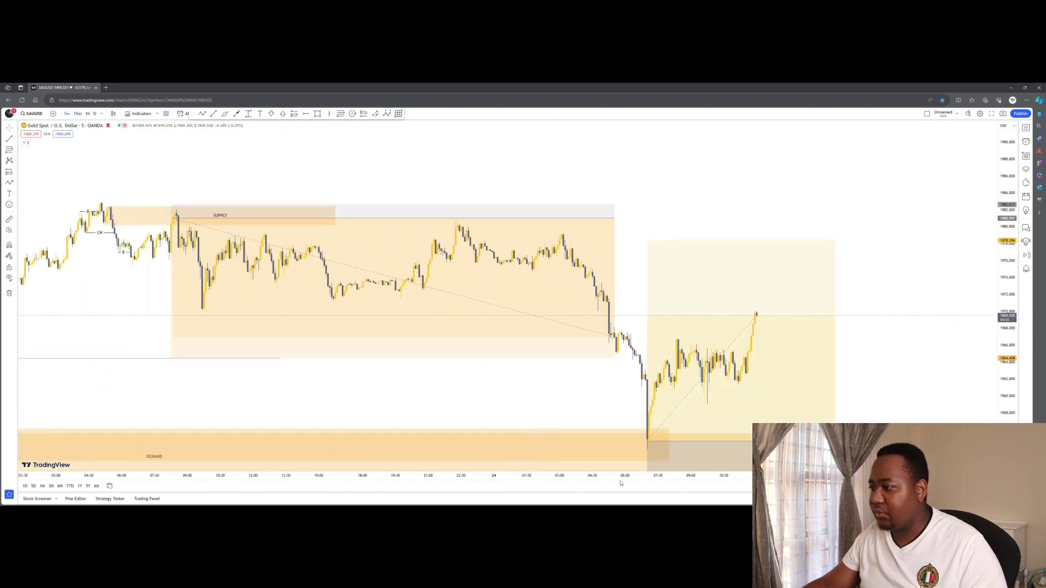
{"action": "scroll", "coordinate": [539, 480], "scroll_direction": "down", "scroll_amount": 5}
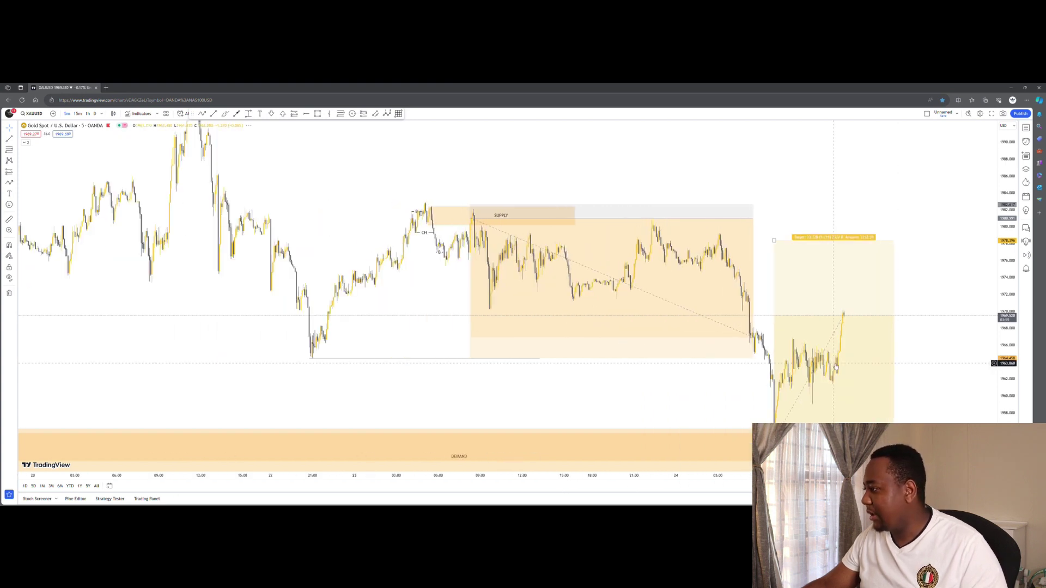
{"action": "left_click", "coordinate": [485, 248]}
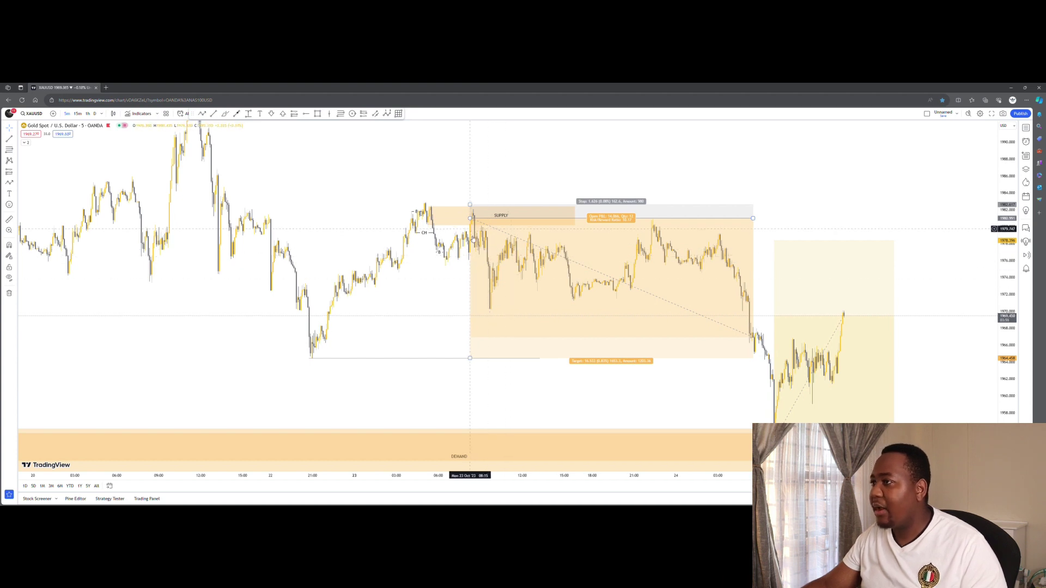
{"action": "left_click", "coordinate": [478, 197]}
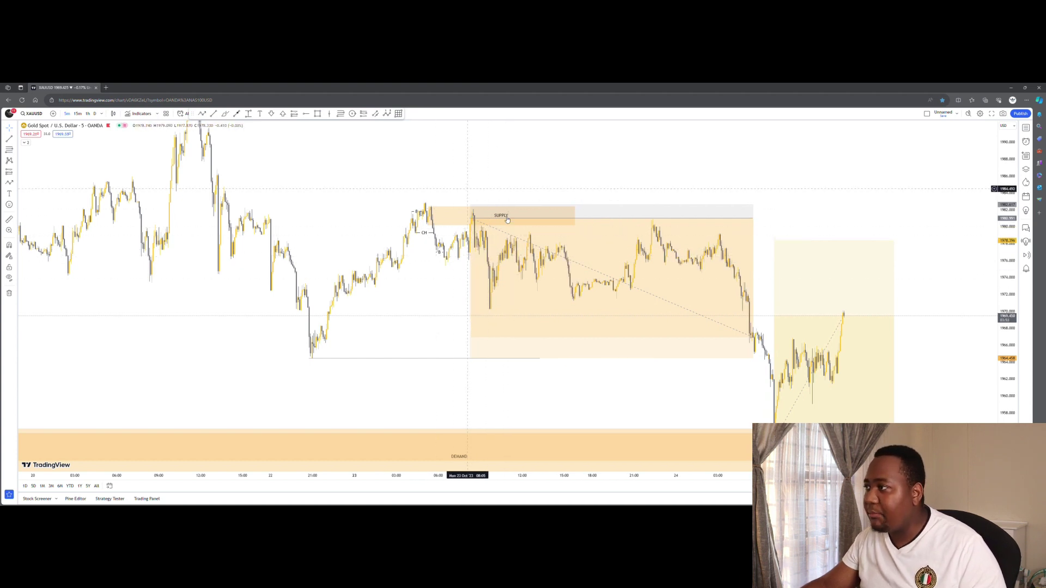
Glance at the 1 hour timeframe, and switch the gold chart to the 1 day timeframe with the recent swings in view.
{"action": "left_click", "coordinate": [480, 286]}
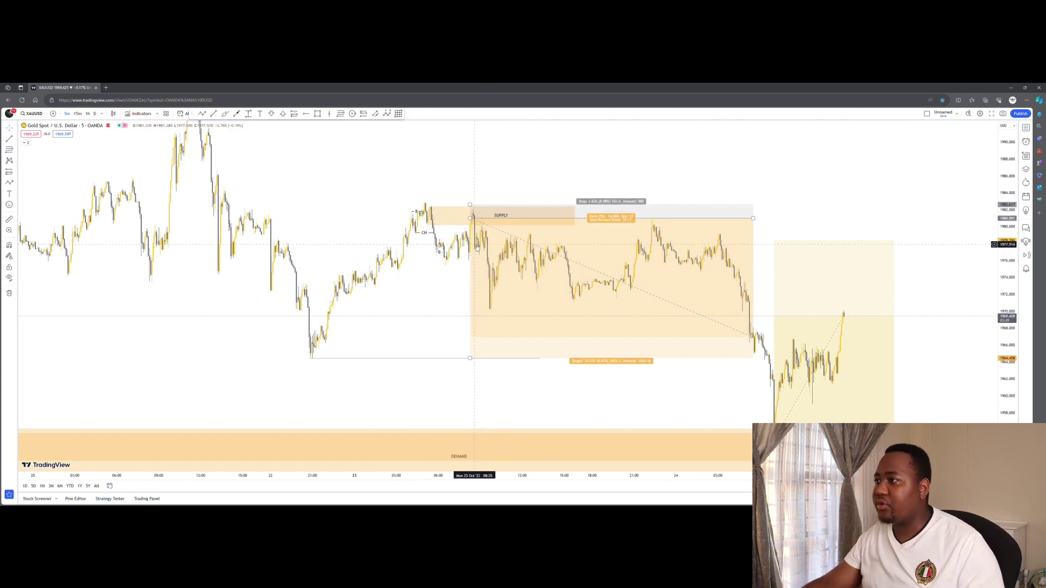
{"action": "key", "text": "Escape"}
{"action": "left_click", "coordinate": [87, 113]}
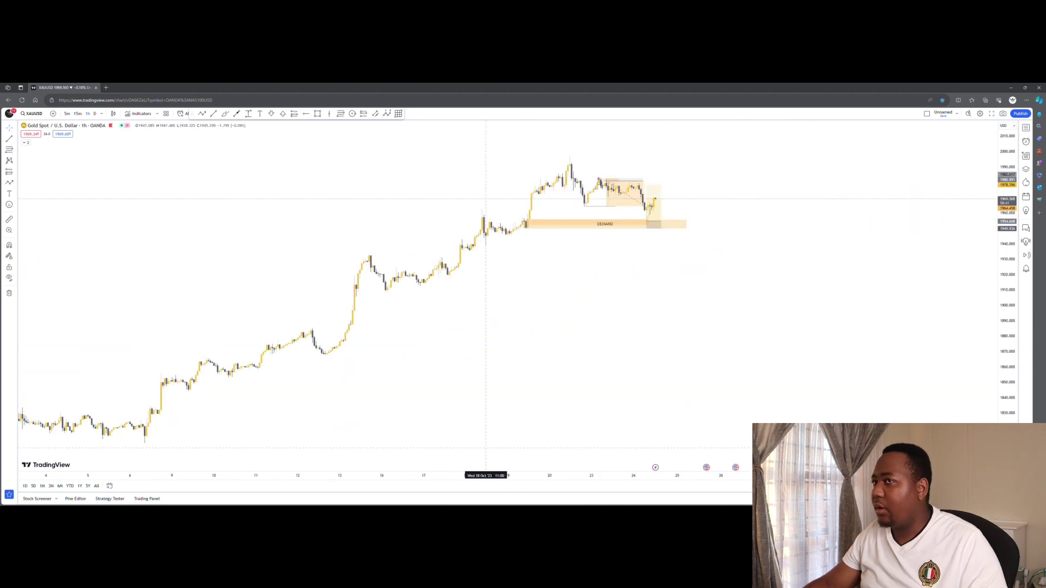
{"action": "left_click", "coordinate": [94, 113]}
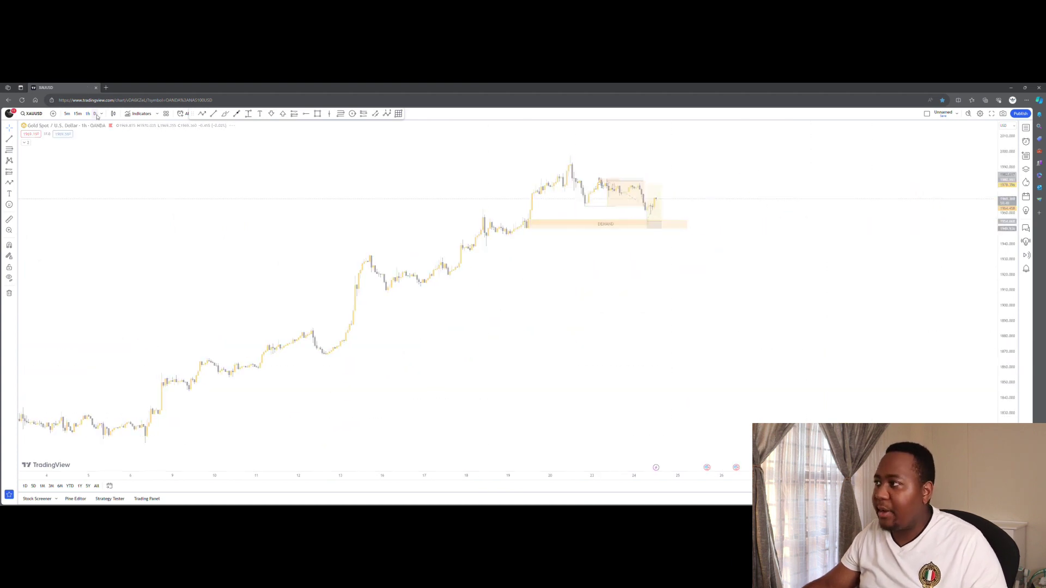
{"action": "left_click_drag", "start_coordinate": [684, 406], "coordinate": [503, 406]}
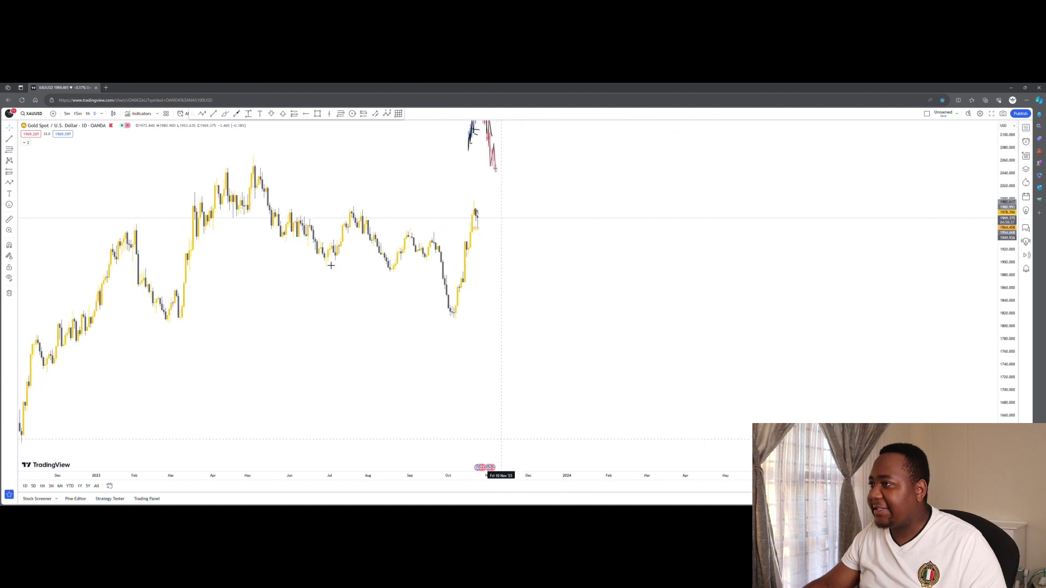
{"action": "left_click", "coordinate": [317, 114]}
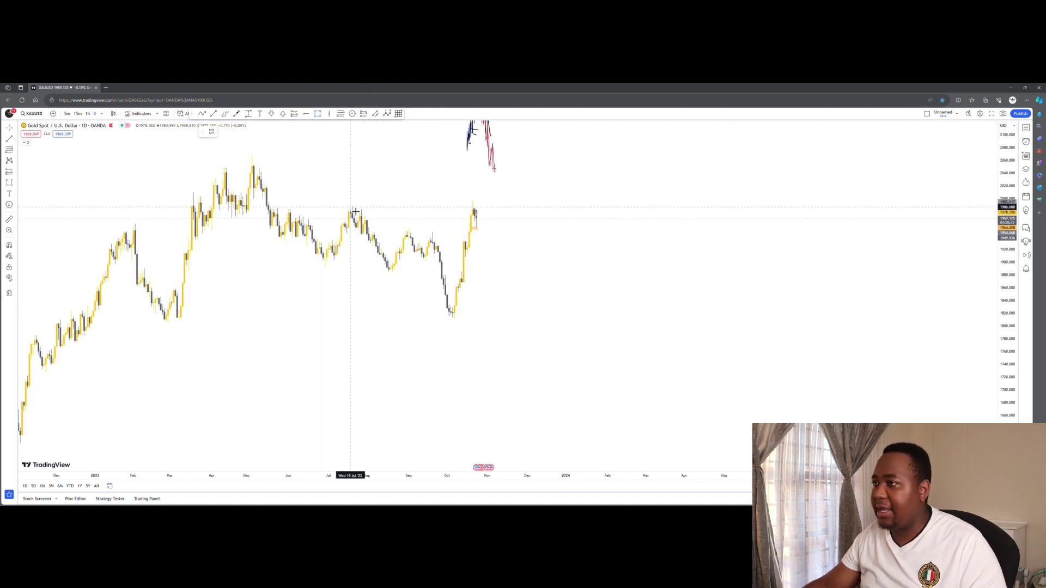
{"action": "left_click", "coordinate": [352, 209]}
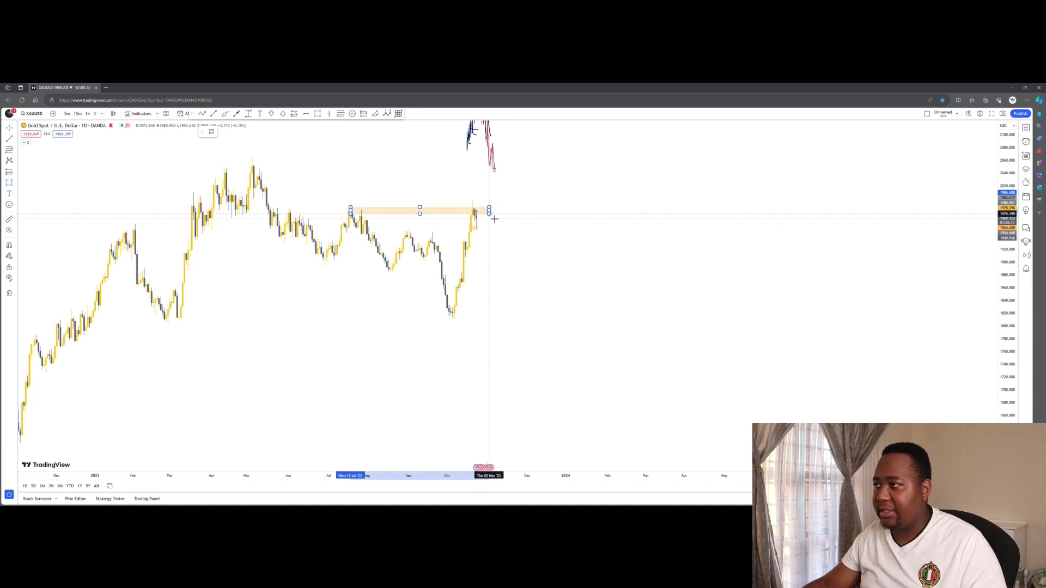
{"action": "left_click", "coordinate": [486, 217]}
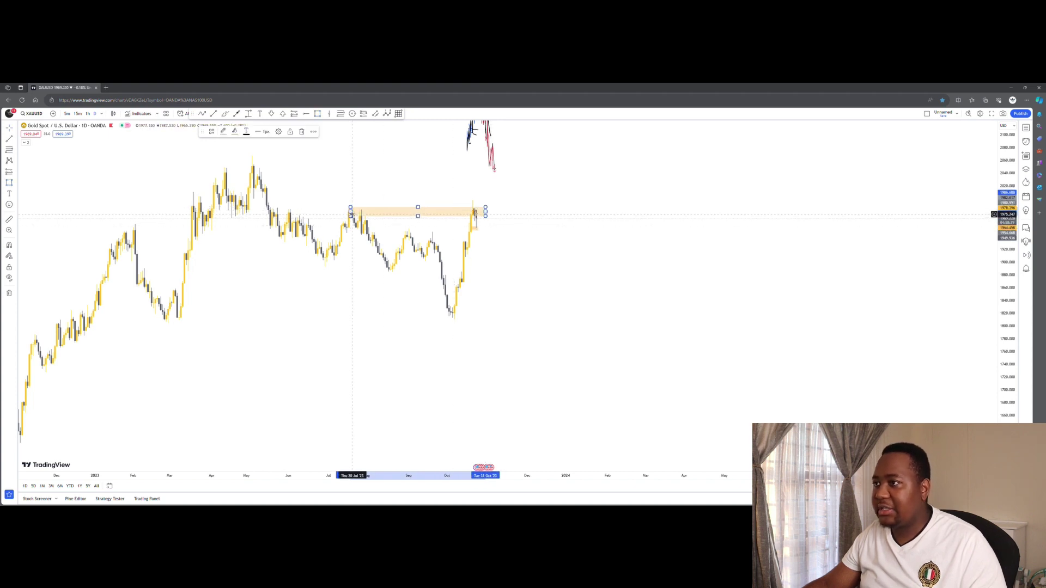
{"action": "left_click_drag", "start_coordinate": [352, 213], "coordinate": [348, 212]}
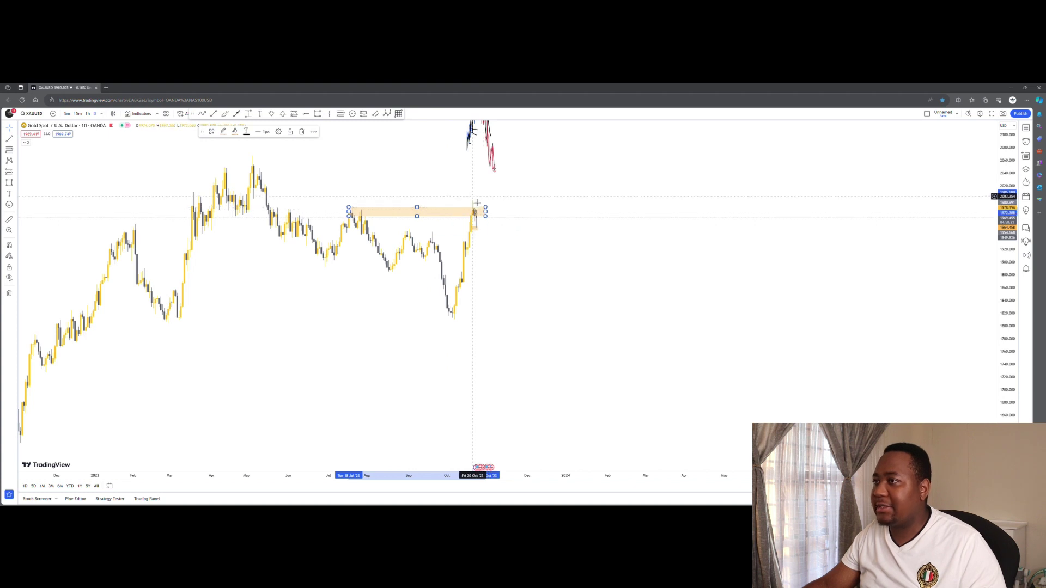
{"action": "left_click", "coordinate": [301, 132]}
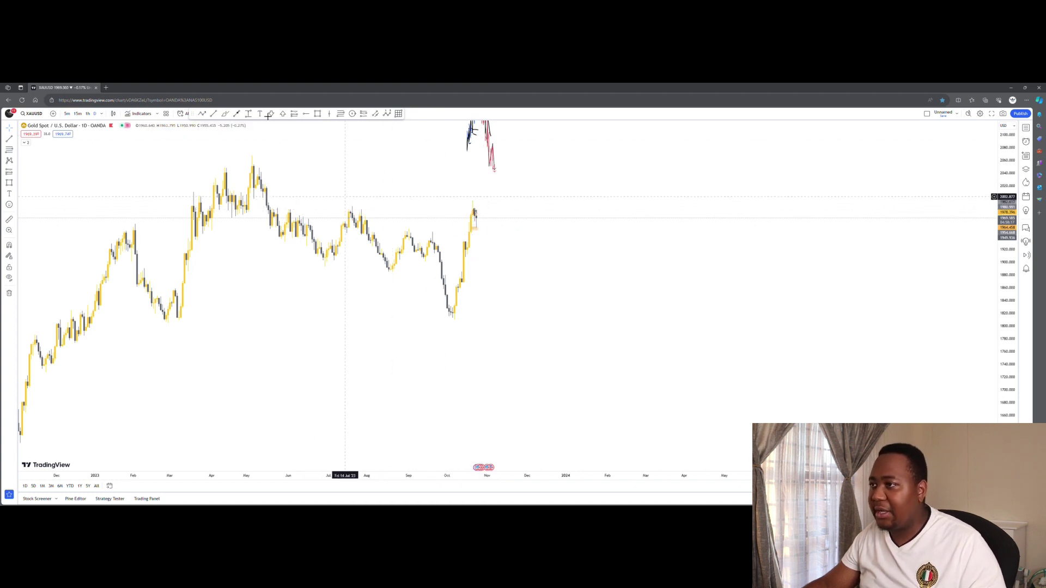
Draw a horizontal ray from the mid-July daily high at about 1986.68, and show it with the supply and demand zones on the 1 hour timeframe.
{"action": "left_click", "coordinate": [306, 113]}
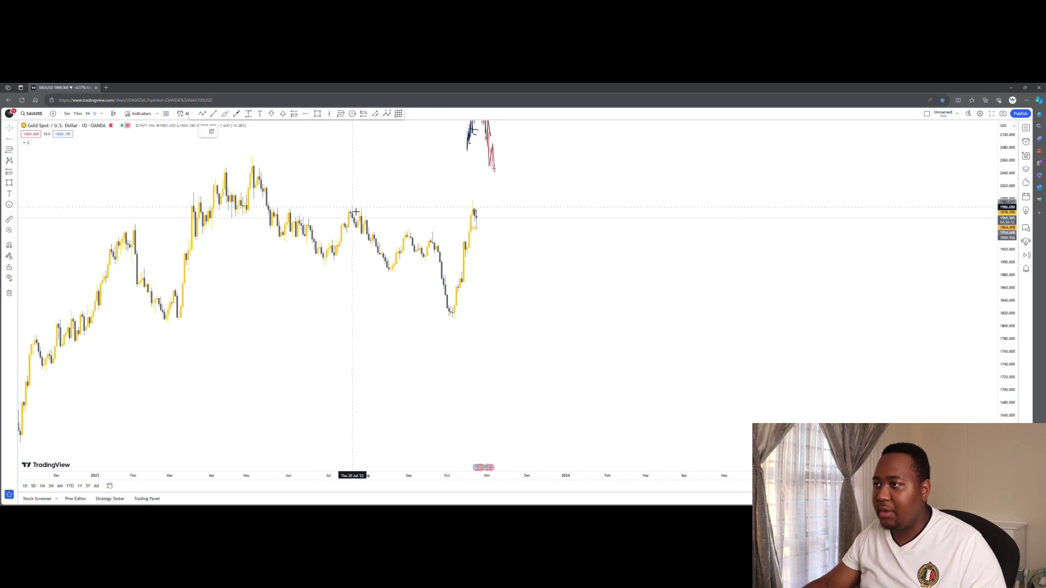
{"action": "left_click", "coordinate": [352, 207]}
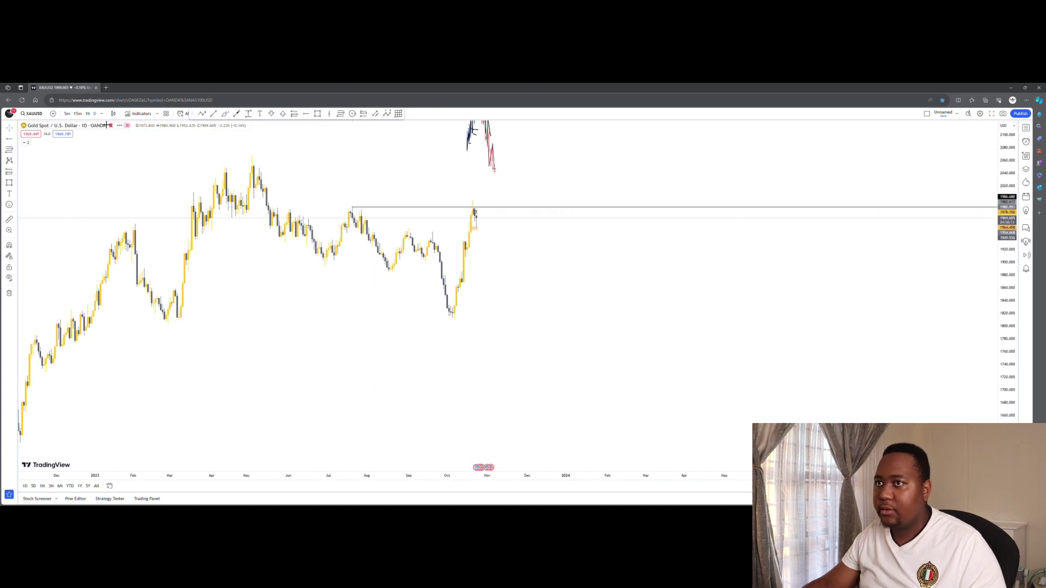
{"action": "left_click", "coordinate": [88, 115]}
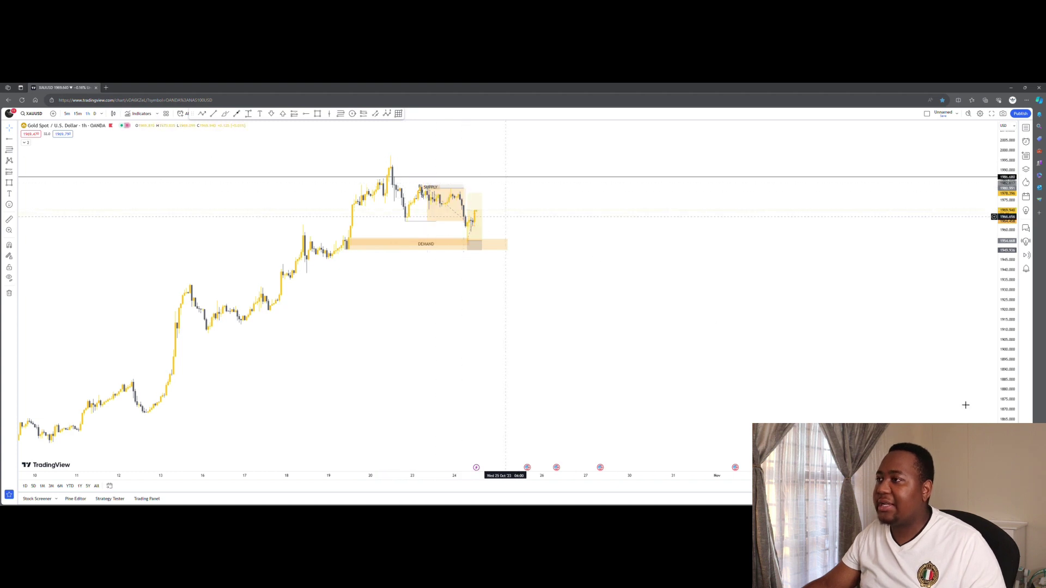
{"action": "left_click_drag", "start_coordinate": [1000, 421], "coordinate": [981, 327]}
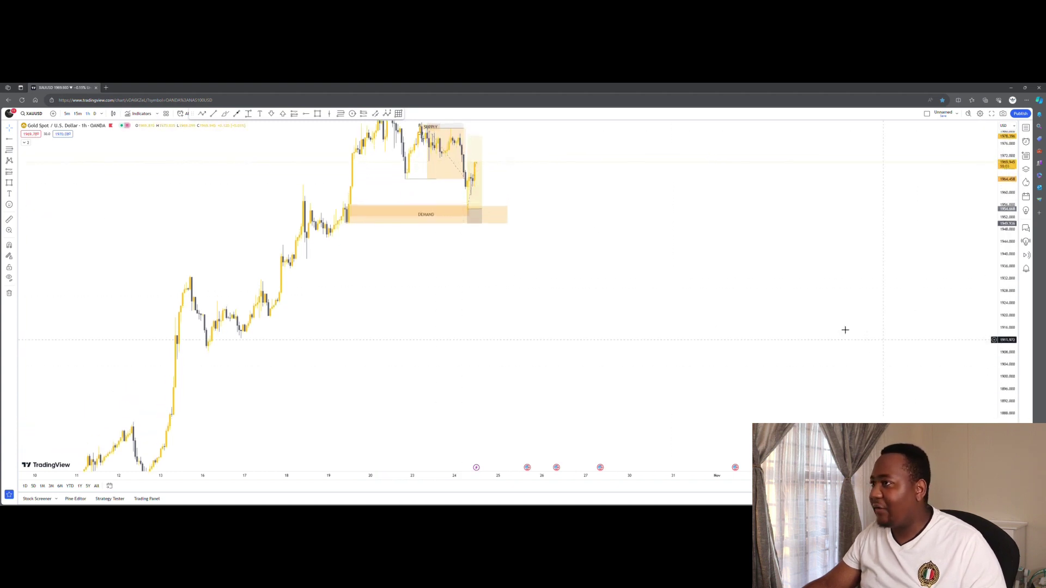
{"action": "left_click_drag", "start_coordinate": [846, 334], "coordinate": [847, 411]}
{"action": "left_click_drag", "start_coordinate": [594, 477], "coordinate": [563, 476]}
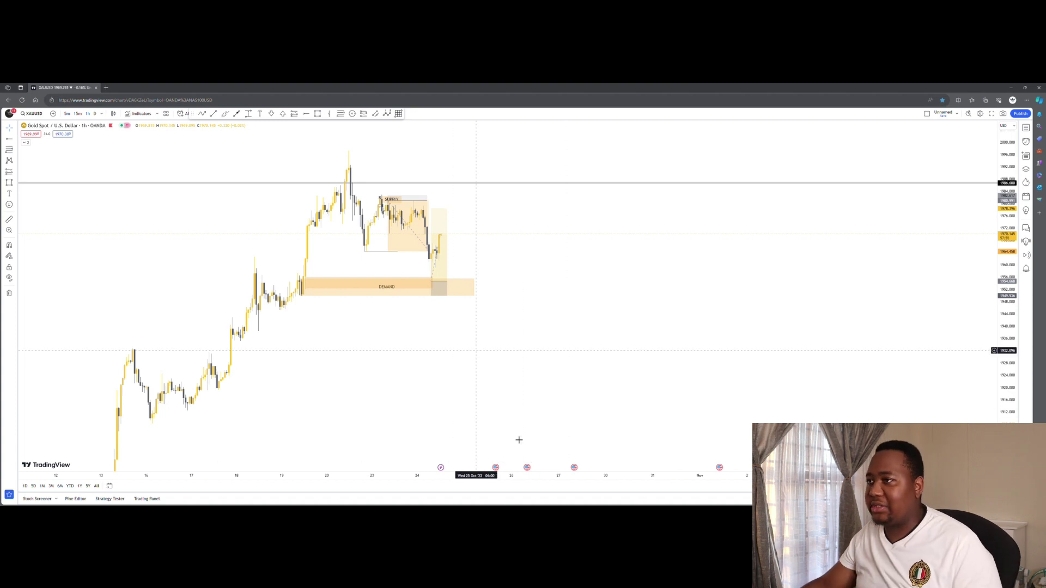
{"action": "left_click_drag", "start_coordinate": [520, 478], "coordinate": [490, 483]}
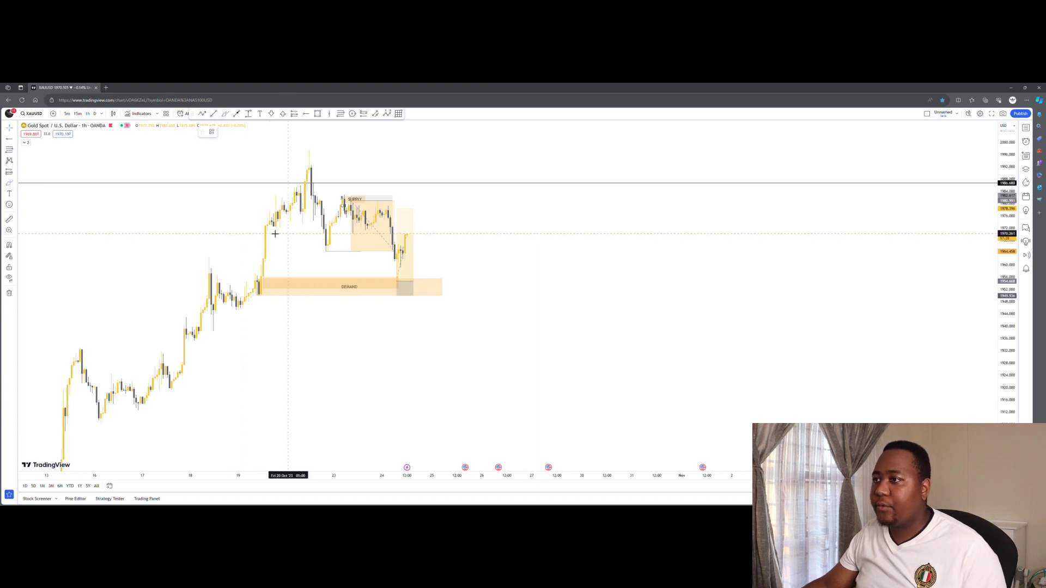
Brush a curved line beneath the 20 October swing lows and handwrite CH below it.
{"action": "left_click_drag", "start_coordinate": [273, 226], "coordinate": [320, 223]}
{"action": "left_click_drag", "start_coordinate": [297, 228], "coordinate": [300, 231]}
{"action": "left_click_drag", "start_coordinate": [303, 228], "coordinate": [311, 234]}
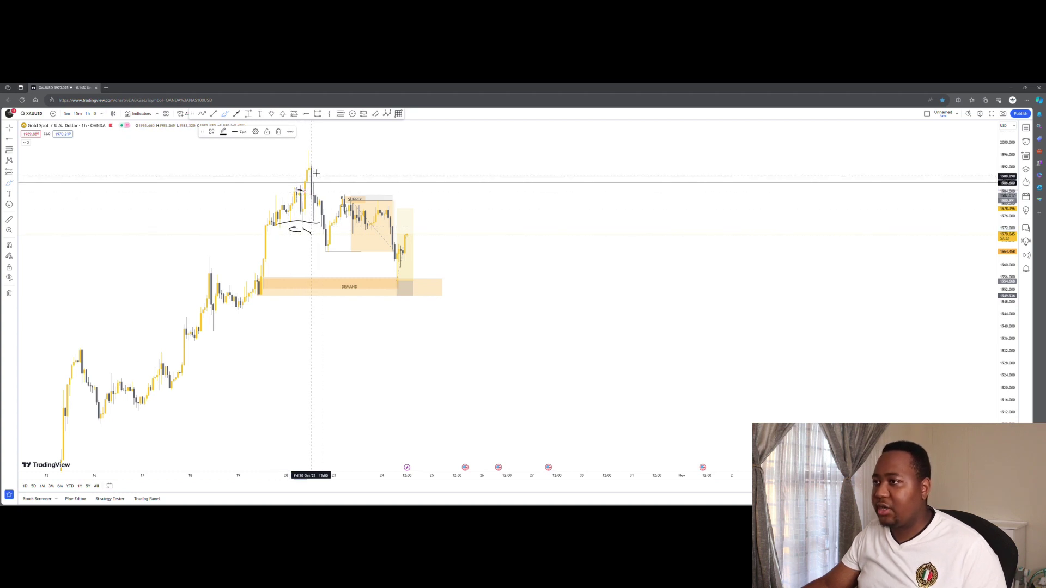
Brush an arrow down the drop from the latest high, add a check mark and an S, and trace the pullback up to supply.
{"action": "left_click_drag", "start_coordinate": [313, 175], "coordinate": [326, 261]}
{"action": "mouse_move", "coordinate": [326, 164]}
{"action": "left_mouse_down"}
{"action": "mouse_move", "coordinate": [363, 140]}
{"action": "mouse_move", "coordinate": [384, 167]}
{"action": "mouse_move", "coordinate": [368, 176]}
{"action": "left_mouse_up"}
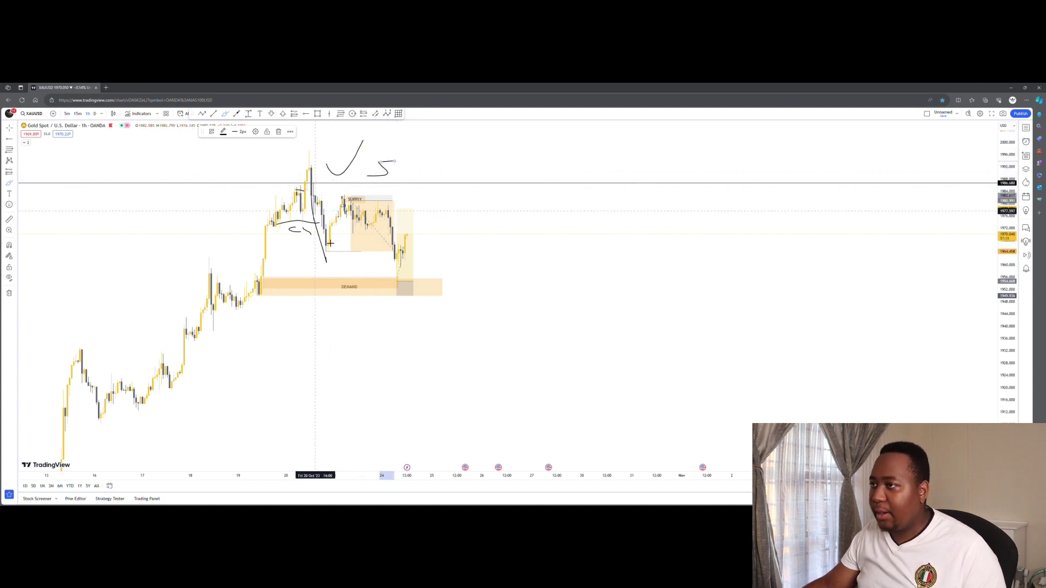
{"action": "left_click_drag", "start_coordinate": [327, 251], "coordinate": [341, 203]}
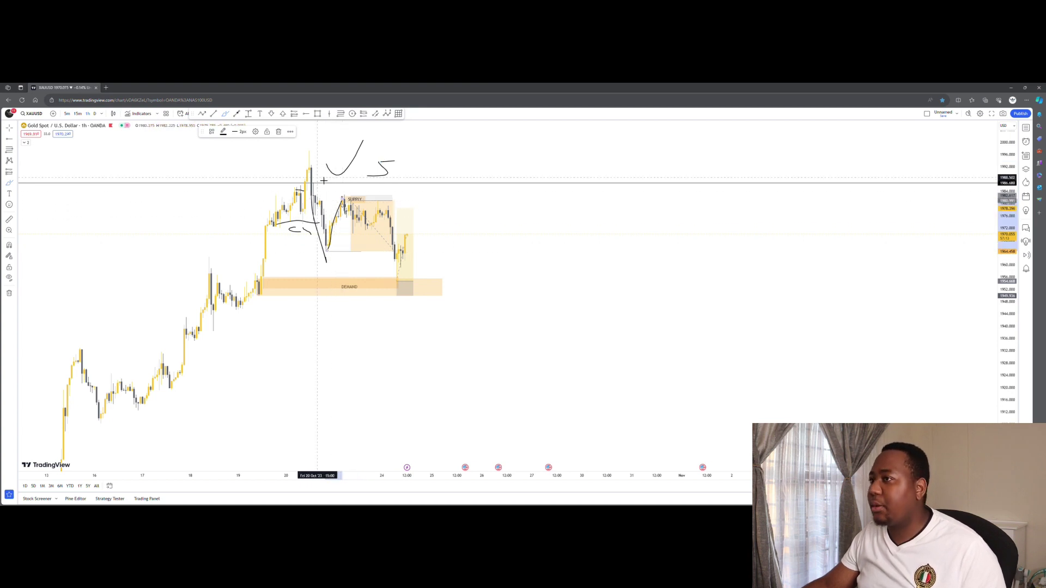
Sketch a falling zigzag in the empty chart area with two supply lines, small rising swings into them and a final steep drop.
{"action": "mouse_move", "coordinate": [542, 199]}
{"action": "left_mouse_down"}
{"action": "mouse_move", "coordinate": [571, 301]}
{"action": "mouse_move", "coordinate": [619, 223]}
{"action": "left_mouse_up"}
{"action": "mouse_move", "coordinate": [635, 298]}
{"action": "left_mouse_down"}
{"action": "mouse_move", "coordinate": [643, 329]}
{"action": "mouse_move", "coordinate": [665, 294]}
{"action": "mouse_move", "coordinate": [669, 264]}
{"action": "left_mouse_up"}
{"action": "left_click_drag", "start_coordinate": [614, 219], "coordinate": [730, 212]}
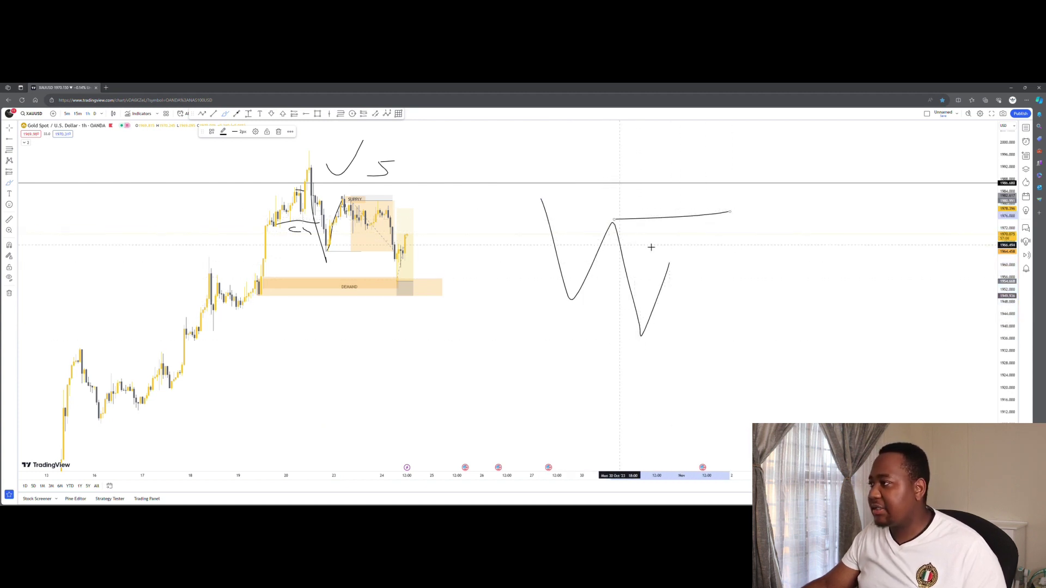
{"action": "left_click_drag", "start_coordinate": [620, 244], "coordinate": [742, 240]}
{"action": "mouse_move", "coordinate": [642, 334]}
{"action": "left_mouse_down"}
{"action": "mouse_move", "coordinate": [678, 312]}
{"action": "mouse_move", "coordinate": [735, 233]}
{"action": "mouse_move", "coordinate": [739, 252]}
{"action": "left_mouse_up"}
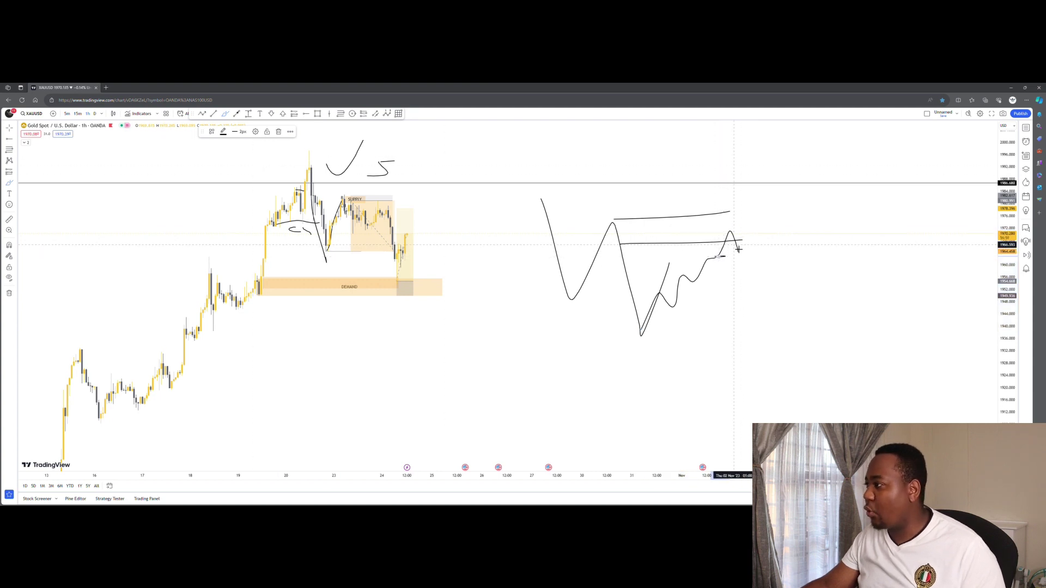
{"action": "mouse_move", "coordinate": [742, 253]}
{"action": "left_mouse_down"}
{"action": "mouse_move", "coordinate": [751, 243]}
{"action": "mouse_move", "coordinate": [734, 229]}
{"action": "mouse_move", "coordinate": [771, 230]}
{"action": "mouse_move", "coordinate": [761, 245]}
{"action": "mouse_move", "coordinate": [795, 398]}
{"action": "left_mouse_up"}
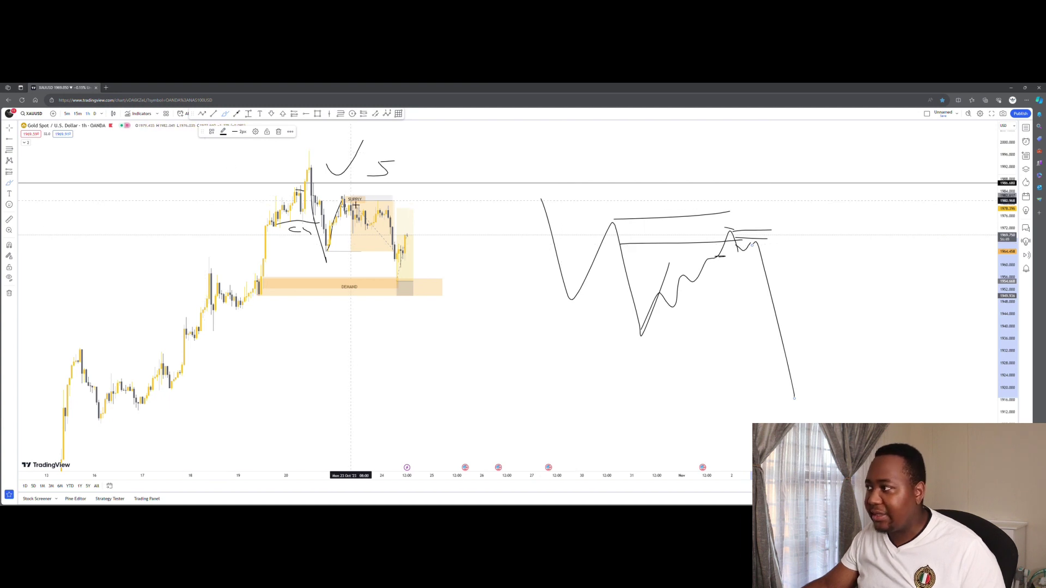
Brush an arc, horizontal lines and small swing strokes over the supply zone's highs.
{"action": "left_click_drag", "start_coordinate": [342, 196], "coordinate": [359, 194]}
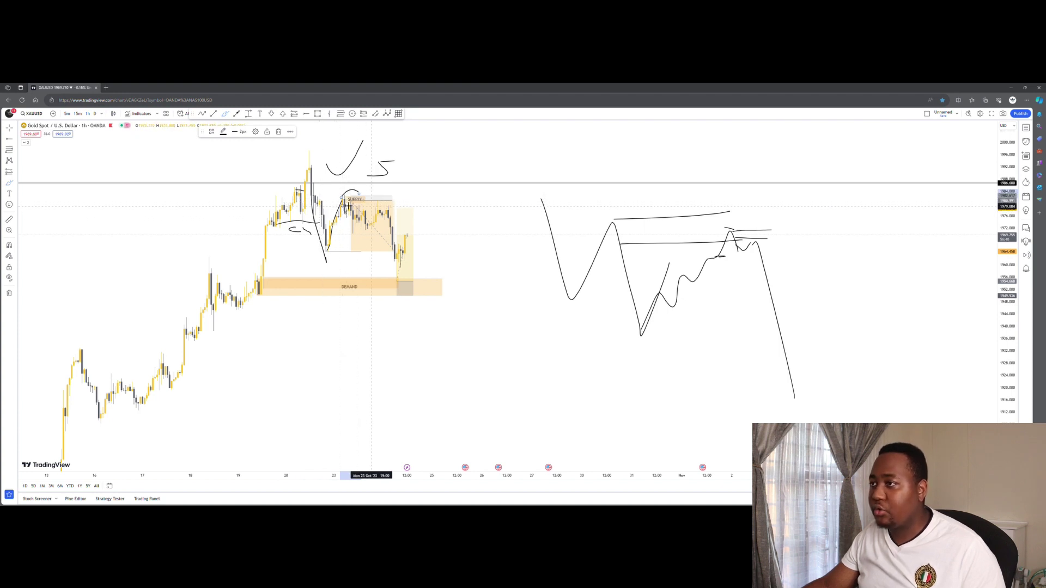
{"action": "mouse_move", "coordinate": [319, 198]}
{"action": "left_mouse_down"}
{"action": "mouse_move", "coordinate": [342, 196]}
{"action": "mouse_move", "coordinate": [363, 231]}
{"action": "left_mouse_up"}
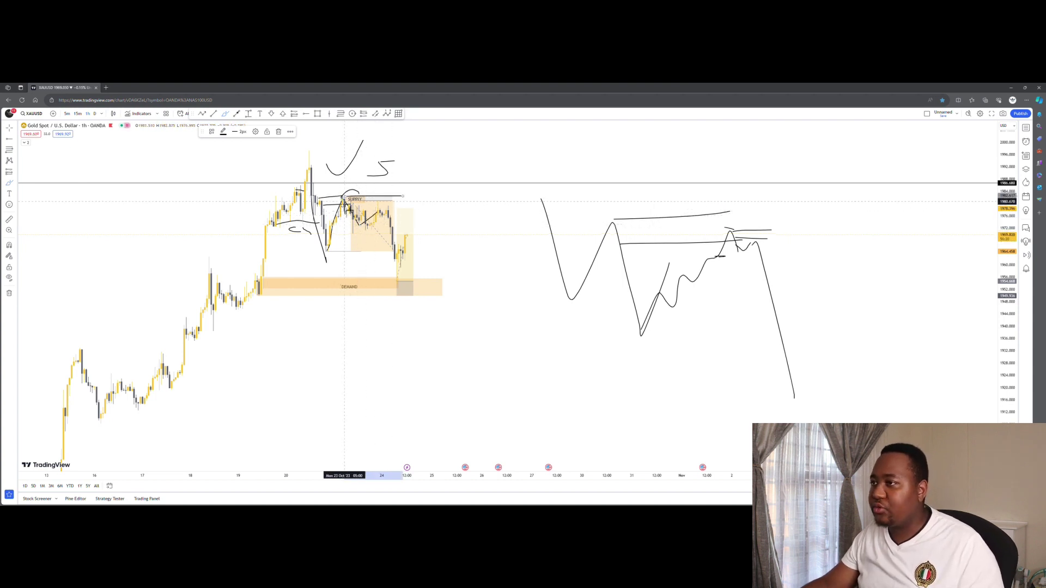
{"action": "left_click_drag", "start_coordinate": [346, 207], "coordinate": [409, 207]}
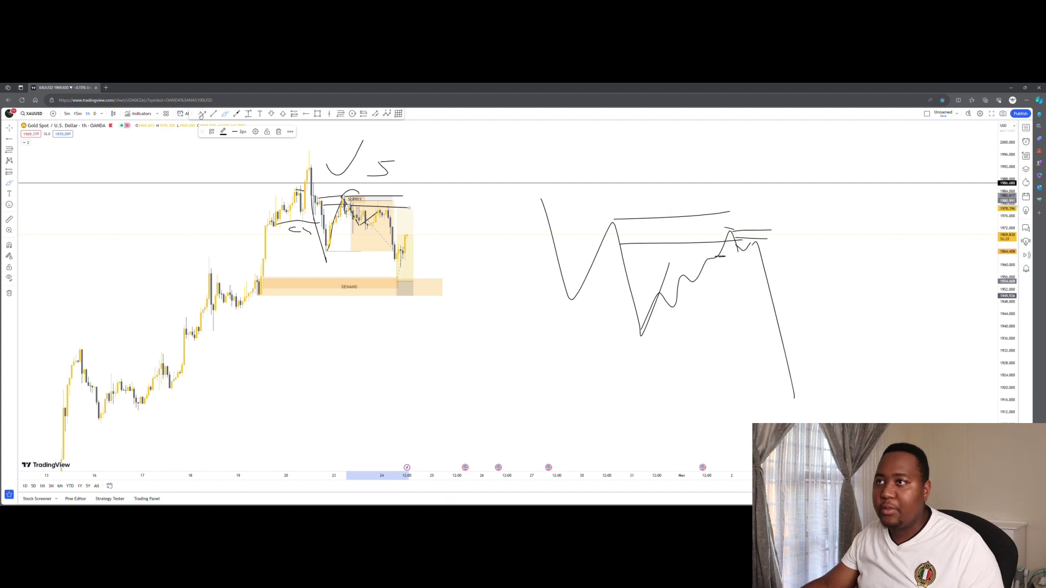
Move the floating drawing tools clear of the undo control, and undo the supply zone strokes and the sketch's final drop.
{"action": "left_click_drag", "start_coordinate": [202, 115], "coordinate": [277, 119]}
{"action": "left_click", "coordinate": [232, 114]}
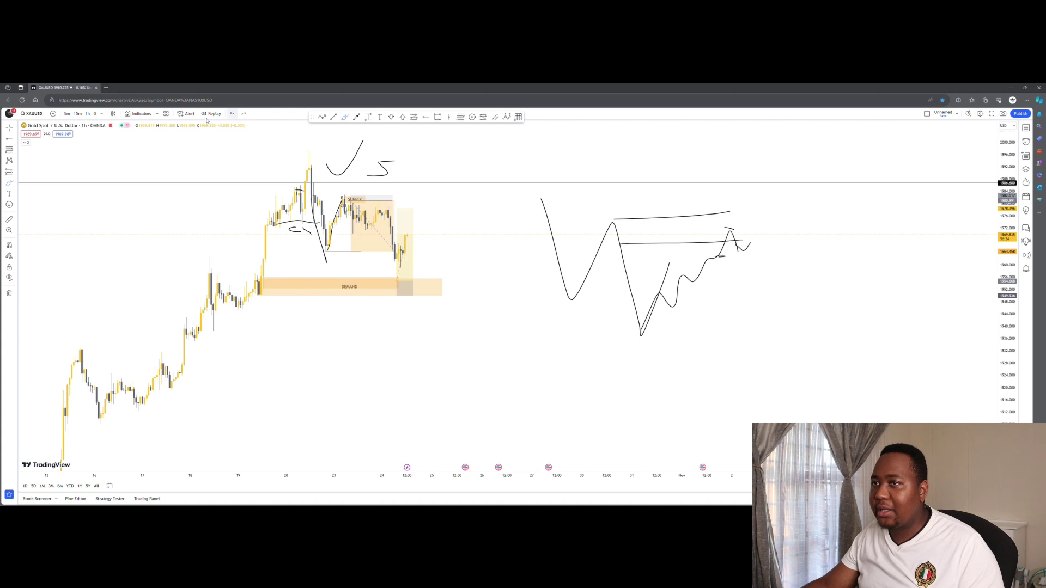
Switch the chart to the 15-minute timeframe and bring the supply zone and the swings leading into it into view.
{"action": "left_click", "coordinate": [78, 114]}
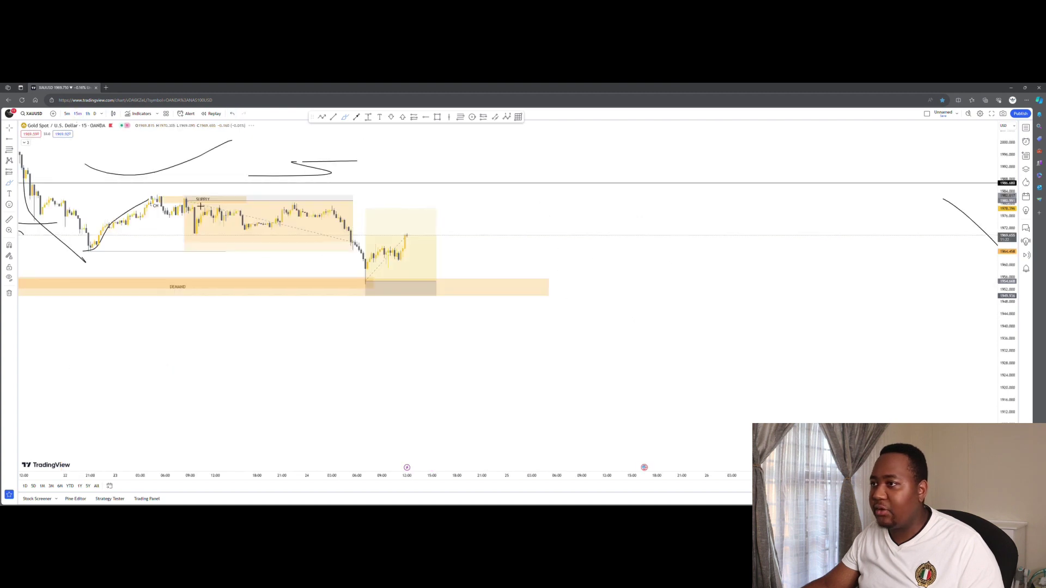
{"action": "left_click_drag", "start_coordinate": [1008, 400], "coordinate": [1008, 250]}
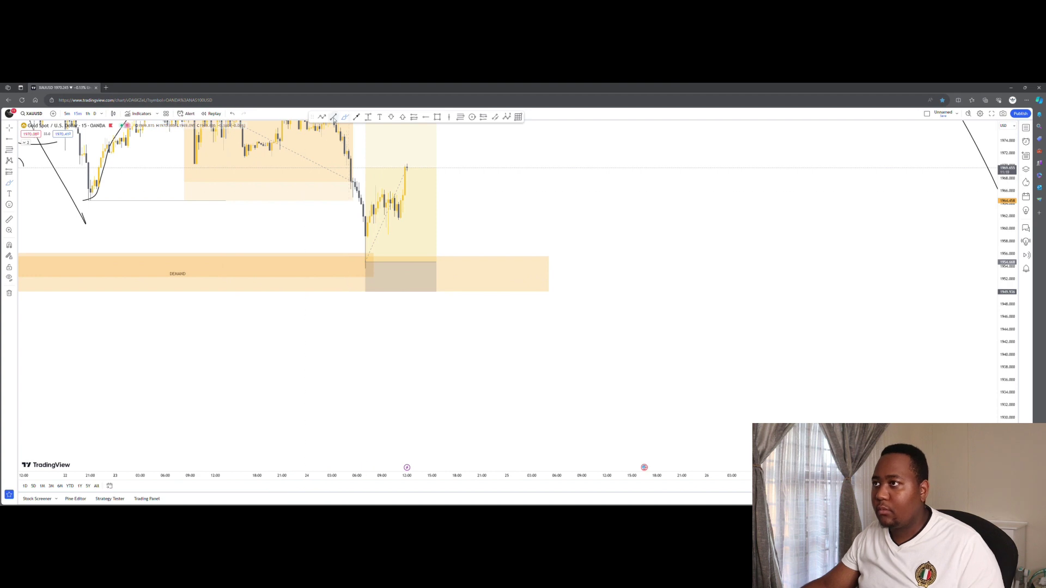
{"action": "left_click_drag", "start_coordinate": [546, 403], "coordinate": [605, 321]}
{"action": "key", "text": "Delete"}
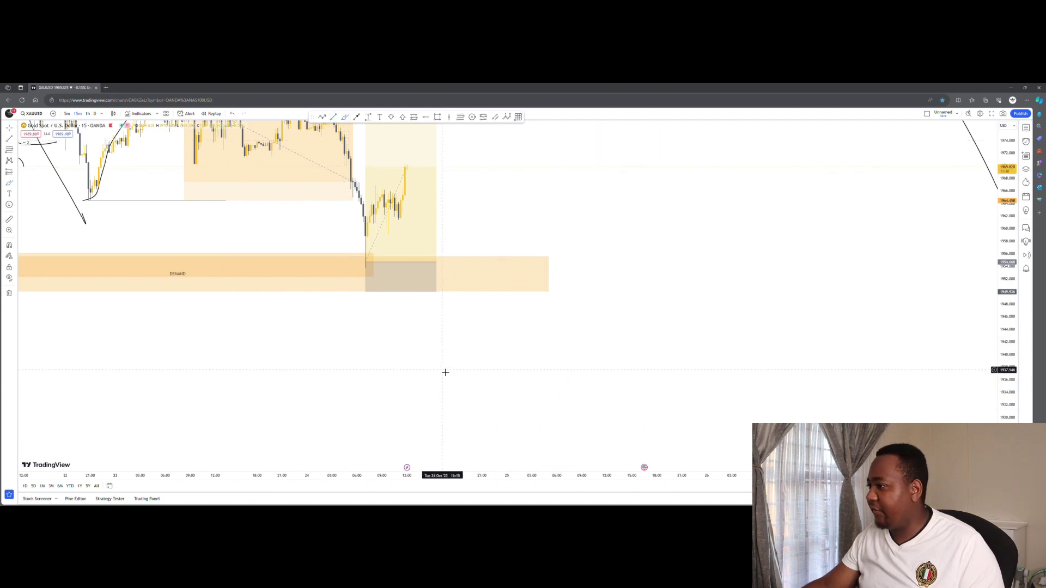
{"action": "left_click_drag", "start_coordinate": [509, 366], "coordinate": [752, 475]}
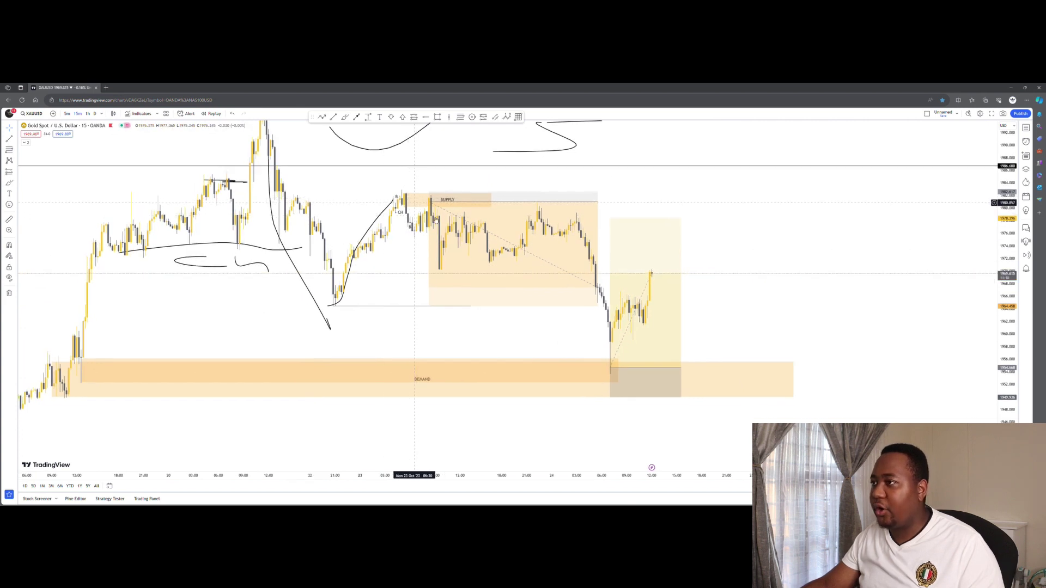
{"action": "left_click", "coordinate": [438, 201]}
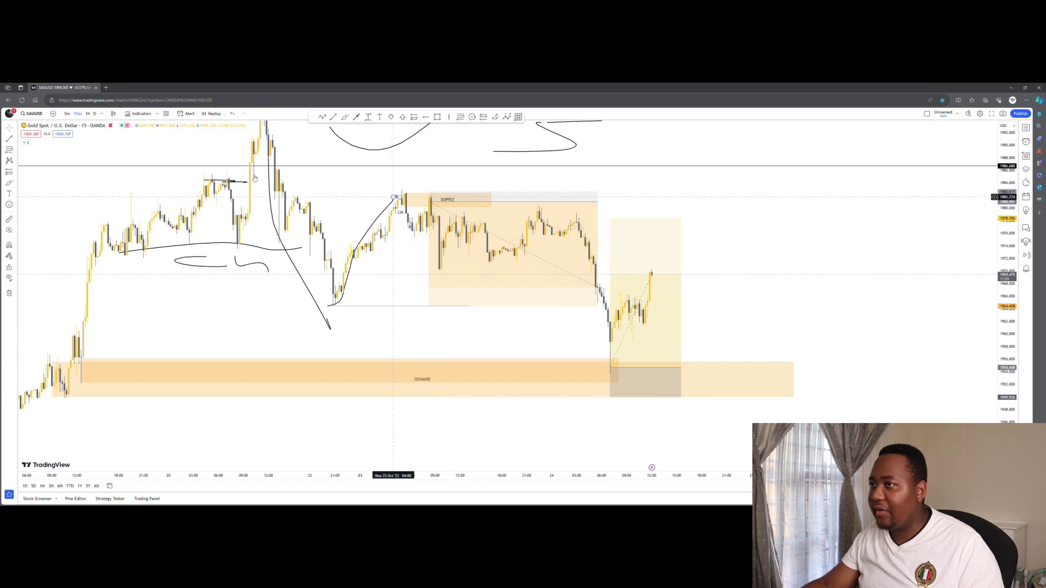
Draw a rectangle from the 20 October drop across to the 23 October high, and apply the S drawing template to label it SUPPLY.
{"action": "left_click", "coordinate": [438, 118]}
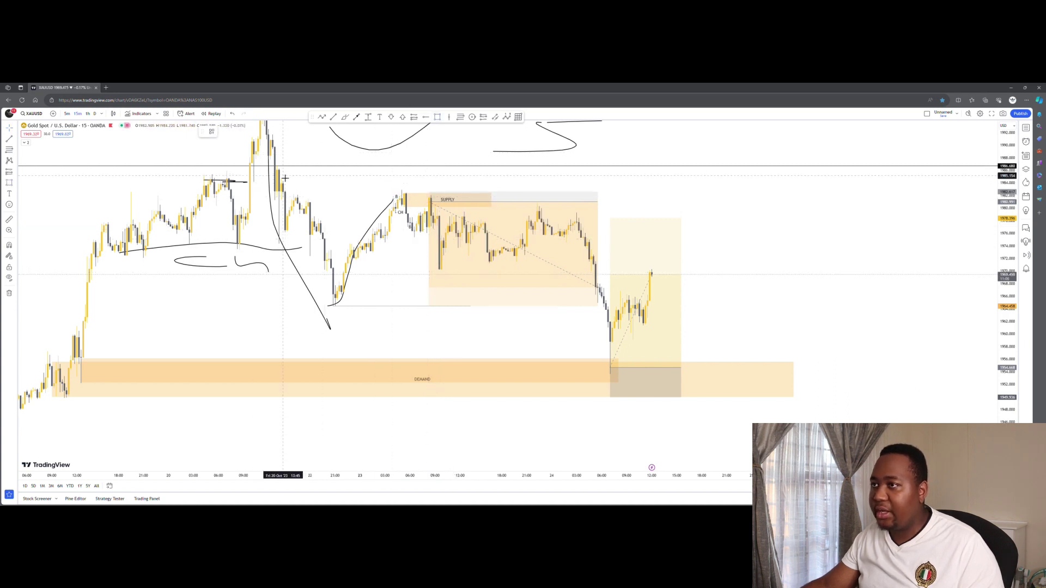
{"action": "left_click", "coordinate": [279, 170]}
{"action": "left_click_drag", "start_coordinate": [367, 203], "coordinate": [408, 201]}
{"action": "left_click", "coordinate": [212, 131]}
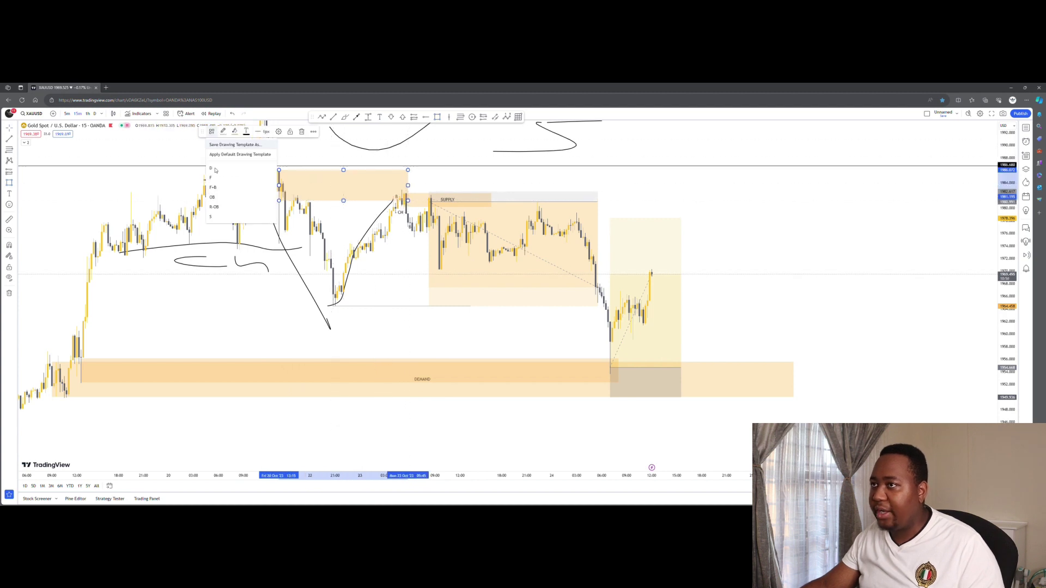
{"action": "left_click", "coordinate": [257, 216]}
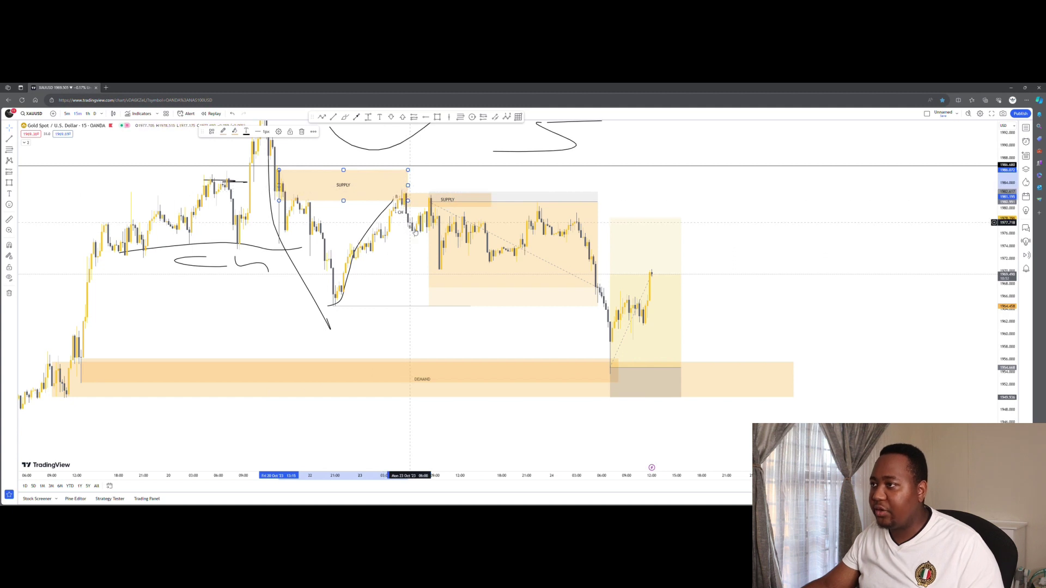
{"action": "left_click", "coordinate": [430, 201]}
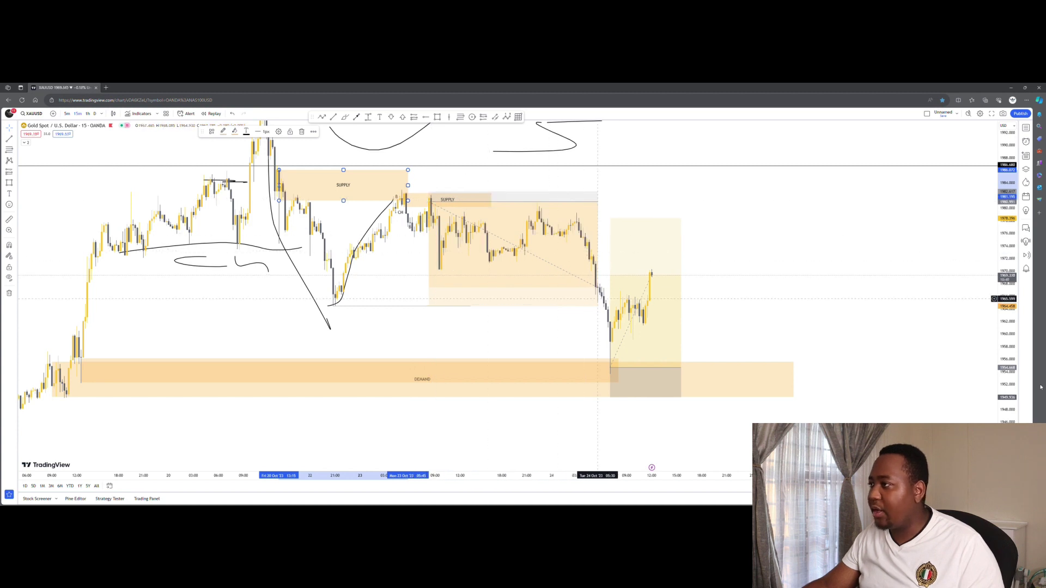
{"action": "left_click_drag", "start_coordinate": [1015, 378], "coordinate": [732, 278]}
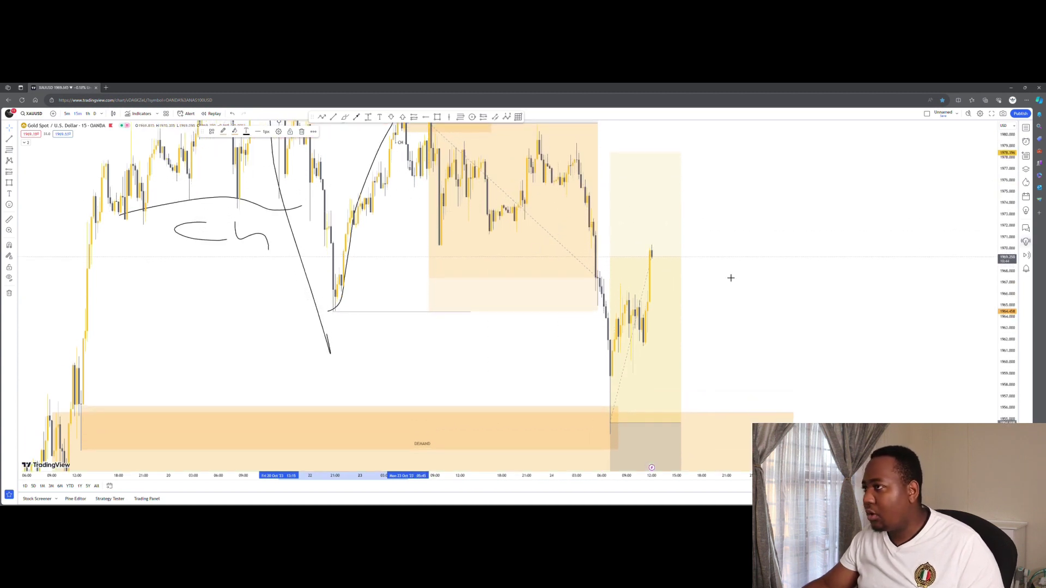
{"action": "left_click_drag", "start_coordinate": [424, 346], "coordinate": [473, 272]}
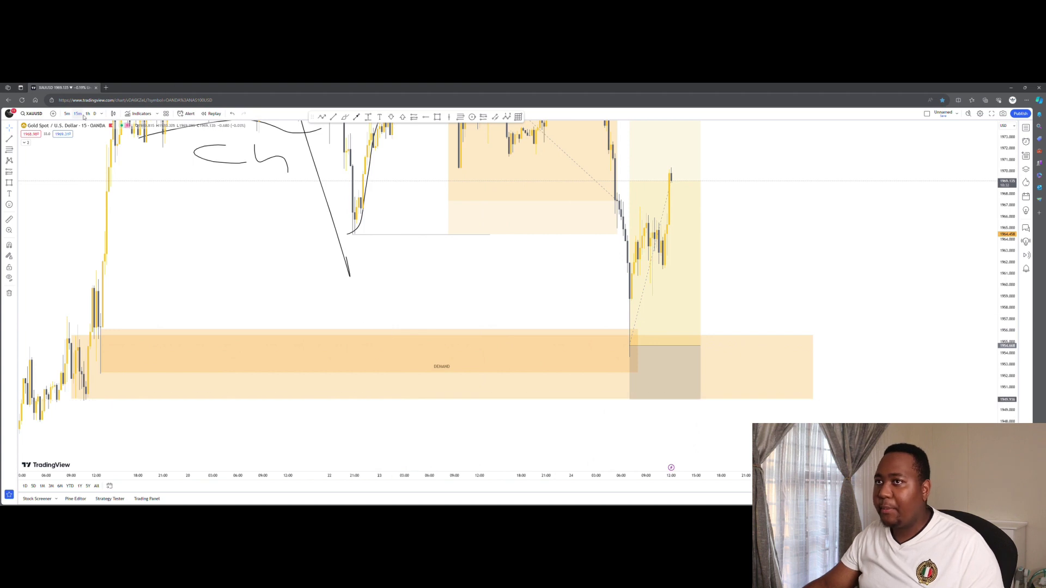
Sketch a rising zigzag path with four successively higher highs in the blank chart area beyond the current gold price.
{"action": "left_click_drag", "start_coordinate": [839, 246], "coordinate": [323, 501]}
{"action": "left_click_drag", "start_coordinate": [414, 345], "coordinate": [387, 488]}
{"action": "left_click_drag", "start_coordinate": [388, 289], "coordinate": [384, 436]}
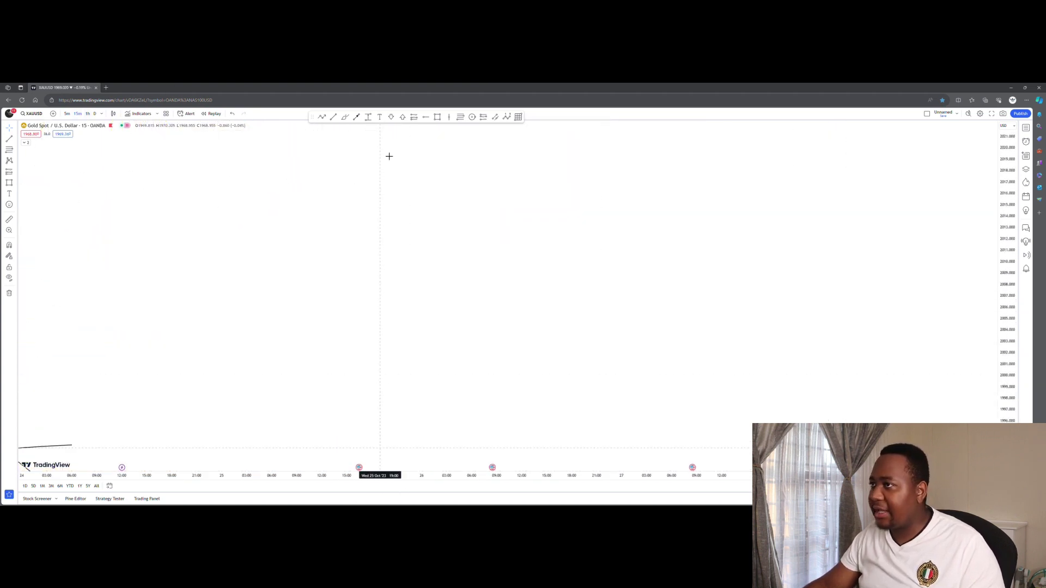
{"action": "left_click", "coordinate": [292, 359]}
{"action": "left_click", "coordinate": [321, 246]}
{"action": "left_click", "coordinate": [353, 326]}
{"action": "left_click", "coordinate": [384, 195]}
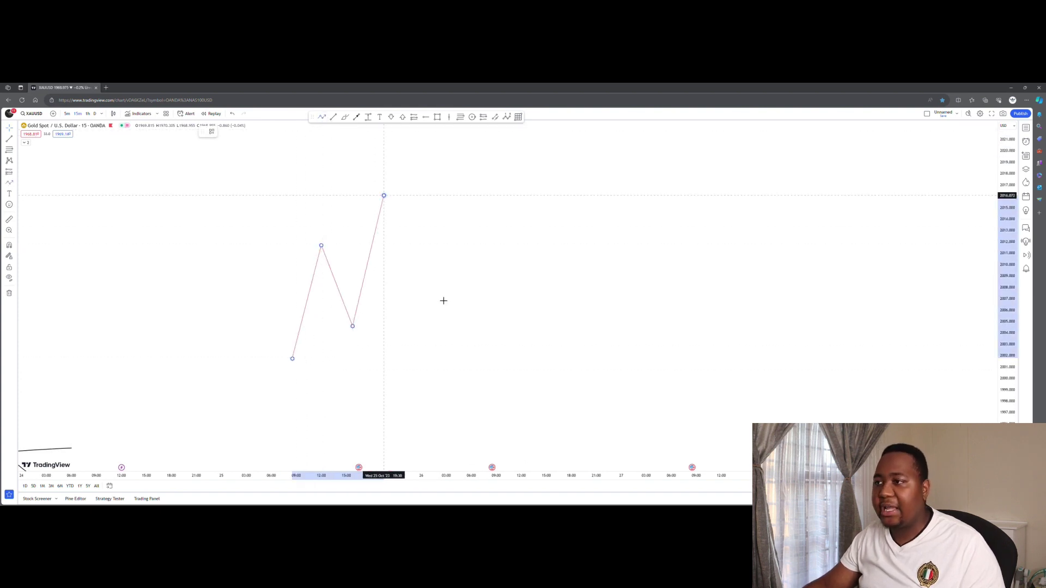
{"action": "left_click", "coordinate": [438, 296]}
{"action": "left_click", "coordinate": [470, 162]}
{"action": "left_click", "coordinate": [517, 259]}
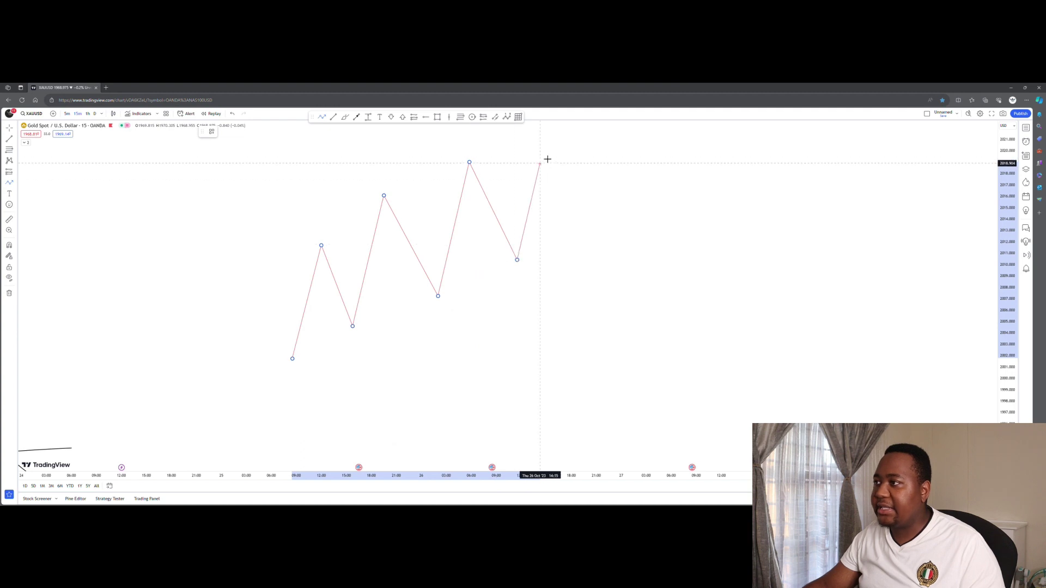
{"action": "left_click", "coordinate": [547, 142]}
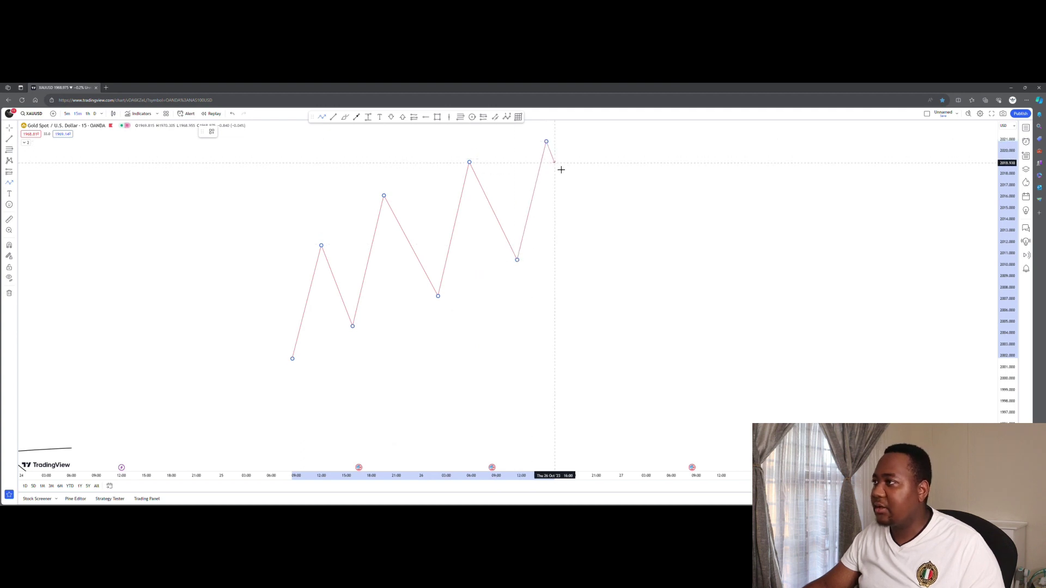
Continue the path from its highest peak with a small stepped pullback of lower lows and lower highs, and finish it.
{"action": "left_click", "coordinate": [557, 173]}
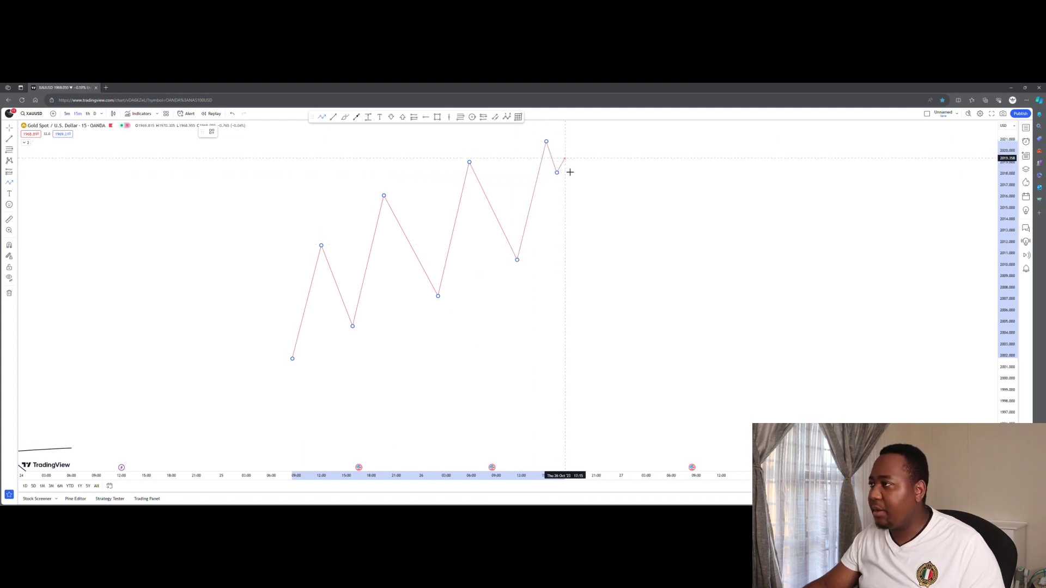
{"action": "left_click", "coordinate": [571, 189]}
{"action": "left_click", "coordinate": [580, 176]}
{"action": "left_click", "coordinate": [582, 204]}
{"action": "left_click", "coordinate": [592, 183]}
{"action": "left_click", "coordinate": [596, 228]}
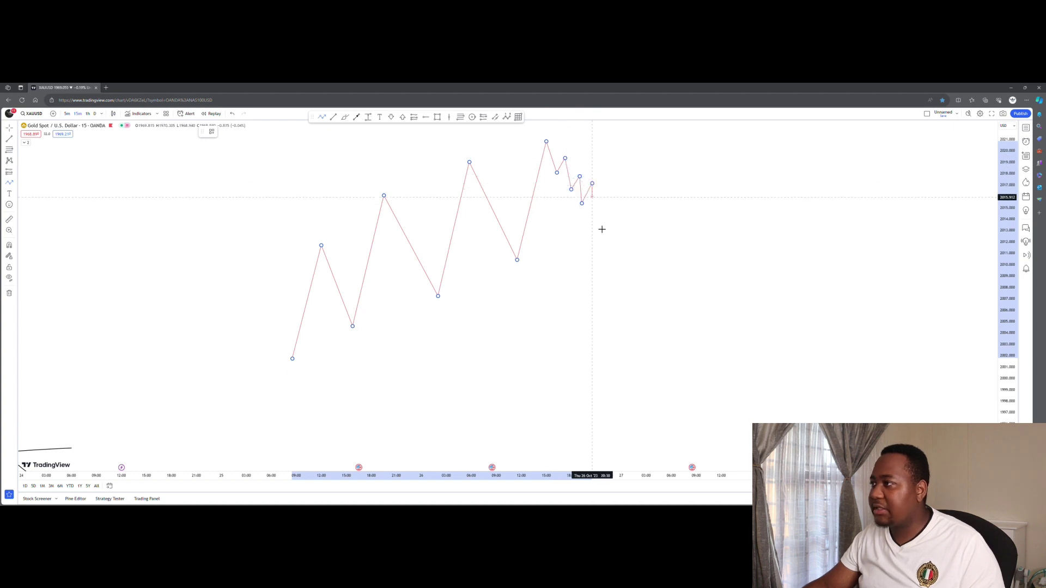
{"action": "left_click", "coordinate": [608, 202]}
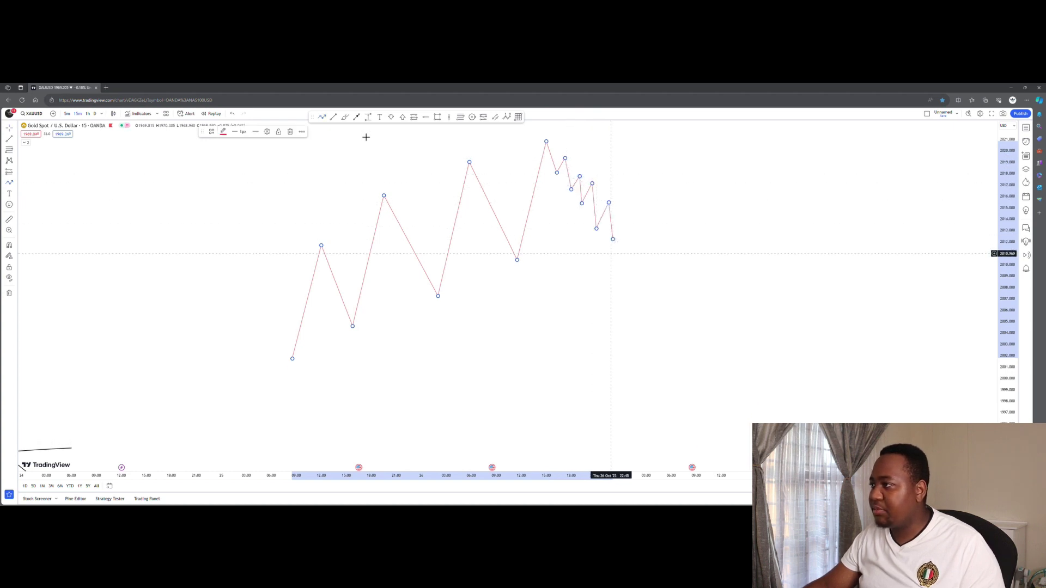
Draw a zone rectangle from the last major swing low across under the pullback, and sketch a small double-bottom path inside it that rallies upward.
{"action": "left_click", "coordinate": [437, 116]}
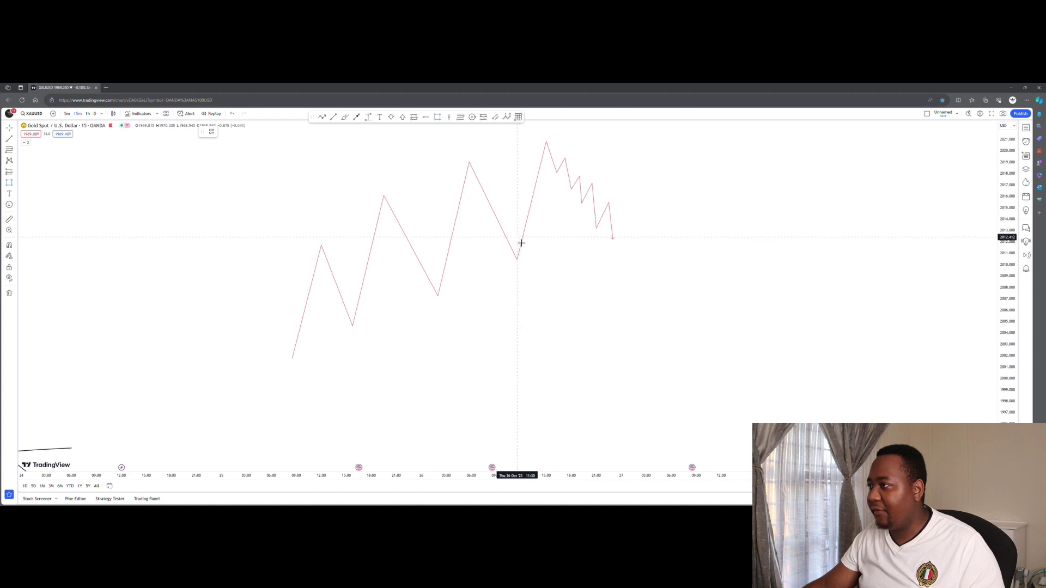
{"action": "left_click", "coordinate": [650, 260]}
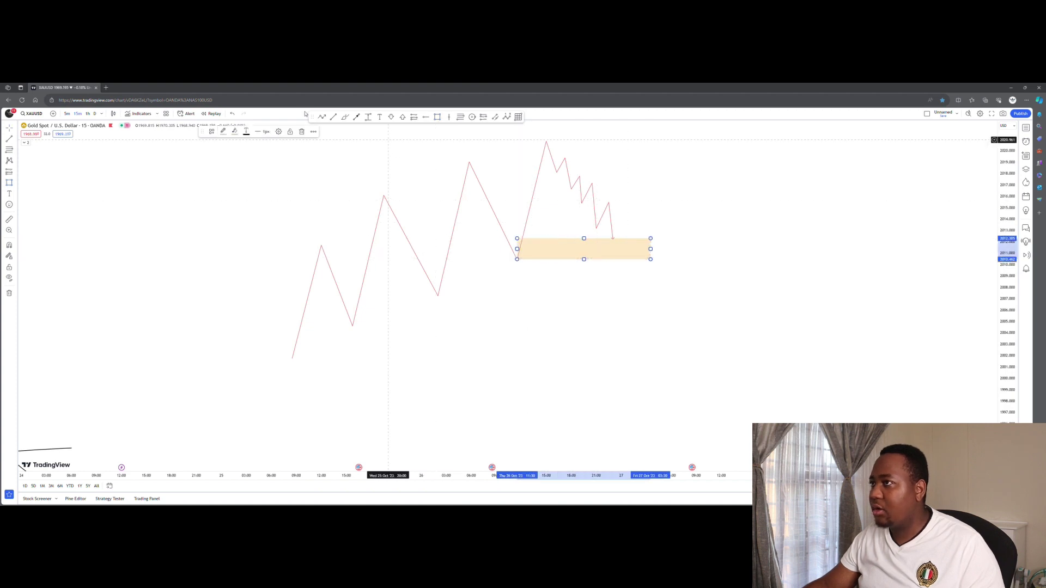
{"action": "left_click", "coordinate": [323, 117]}
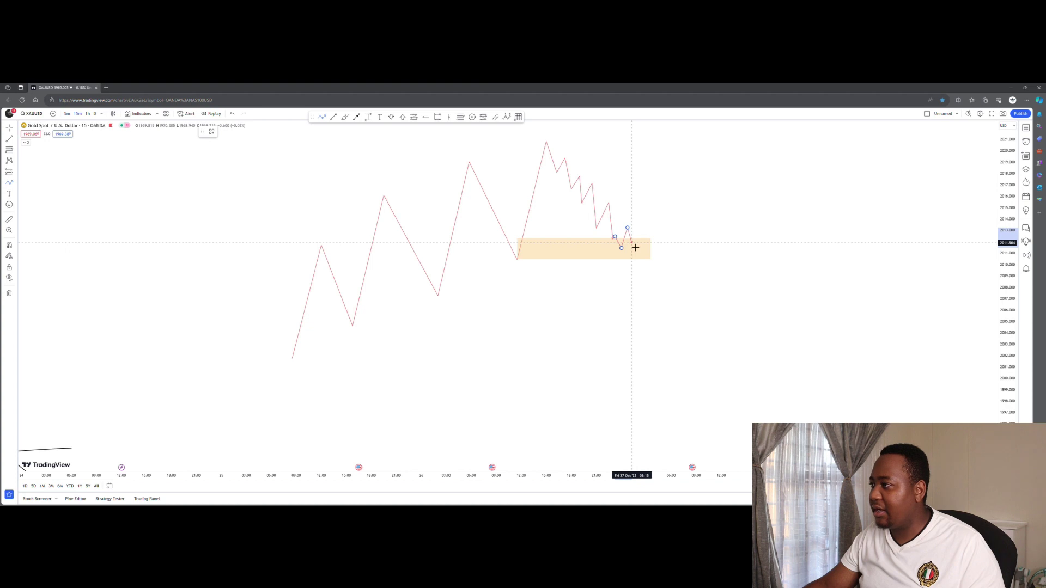
{"action": "double_click", "coordinate": [646, 171]}
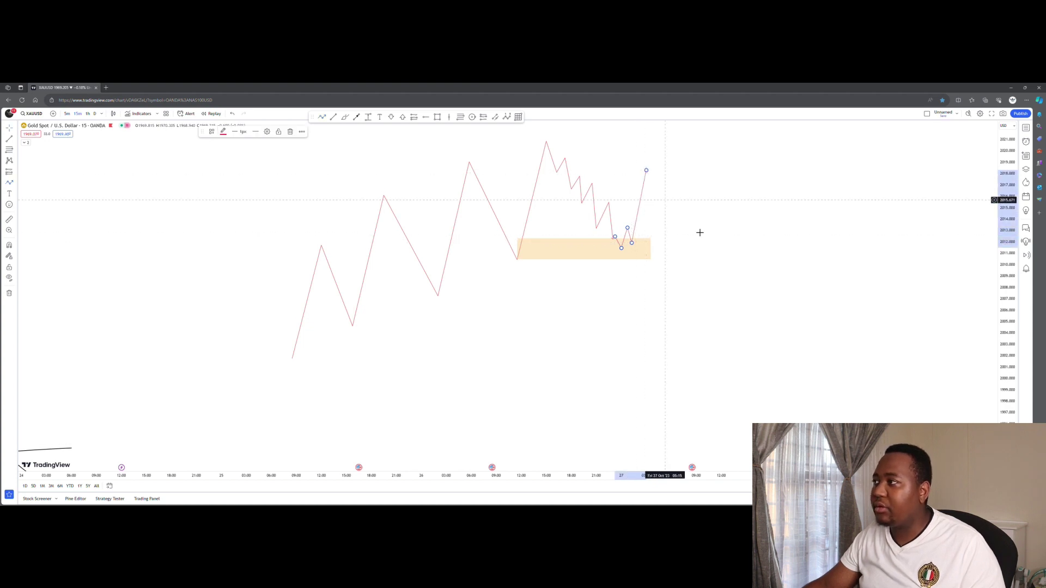
Return to the gold candles and examine the demand zone, the supply zones and the marked short and long positions.
{"action": "left_click_drag", "start_coordinate": [478, 368], "coordinate": [495, 158]}
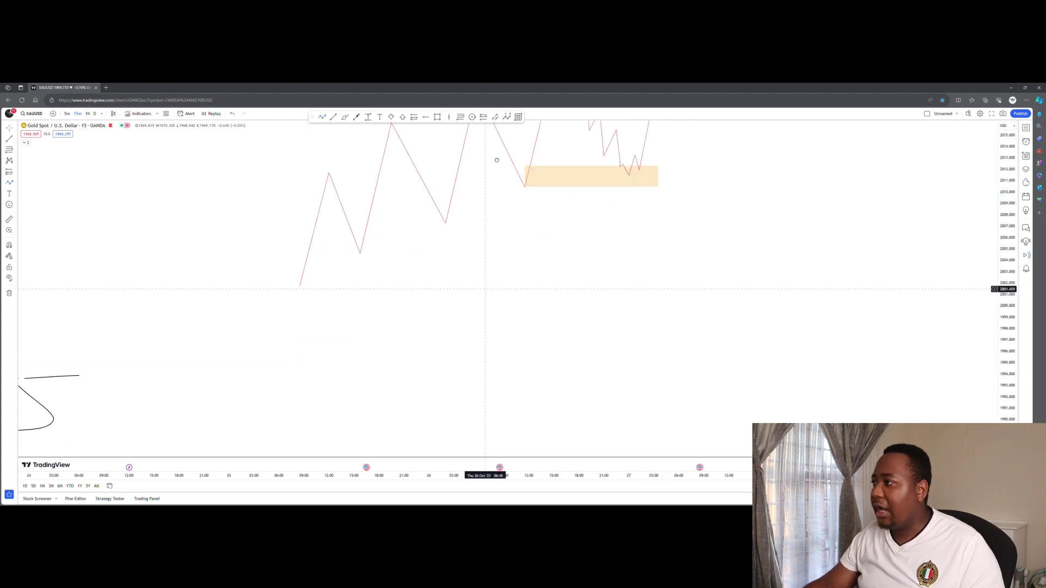
{"action": "left_click_drag", "start_coordinate": [470, 369], "coordinate": [631, 156]}
{"action": "left_click_drag", "start_coordinate": [551, 307], "coordinate": [734, 209]}
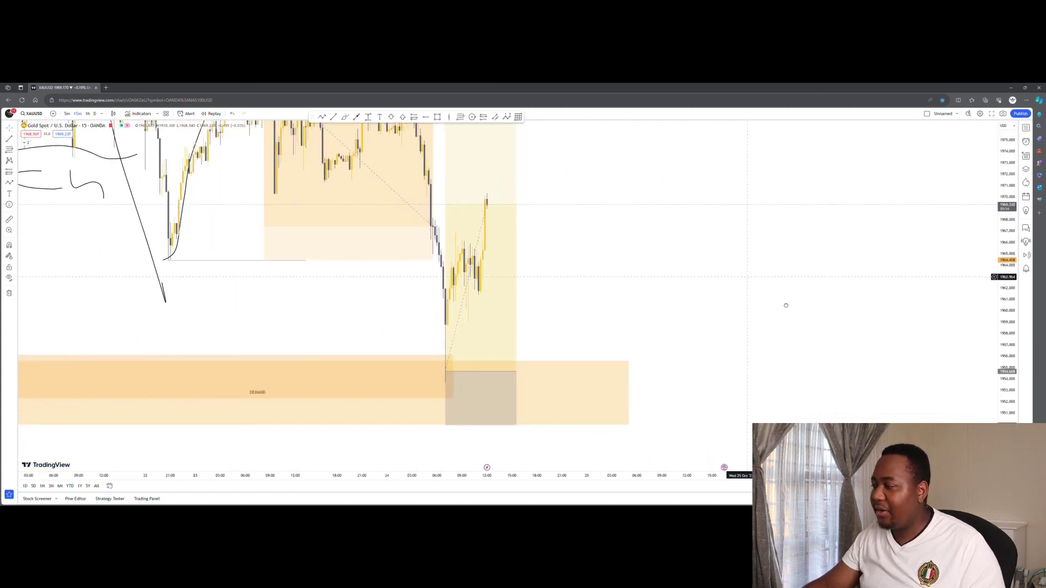
{"action": "left_click_drag", "start_coordinate": [933, 228], "coordinate": [1005, 303]}
{"action": "left_click_drag", "start_coordinate": [722, 307], "coordinate": [983, 279]}
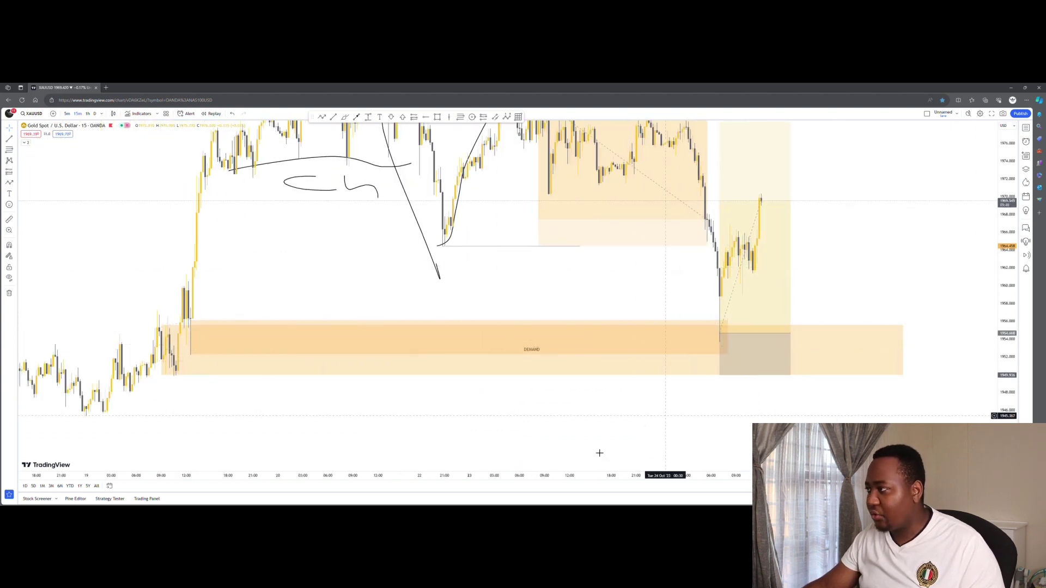
{"action": "left_click_drag", "start_coordinate": [767, 332], "coordinate": [674, 386]}
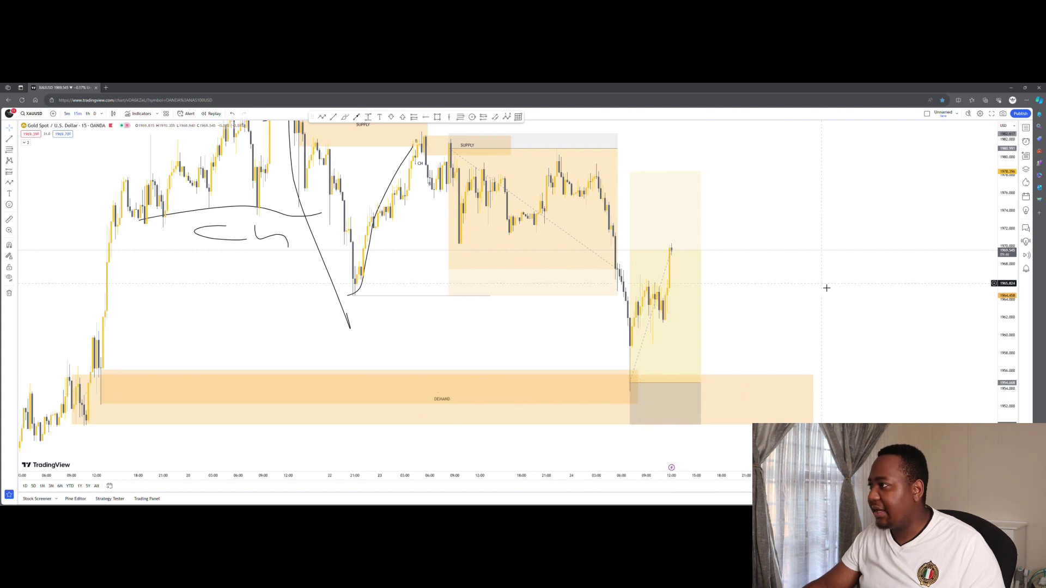
{"action": "left_click_drag", "start_coordinate": [823, 259], "coordinate": [821, 303]}
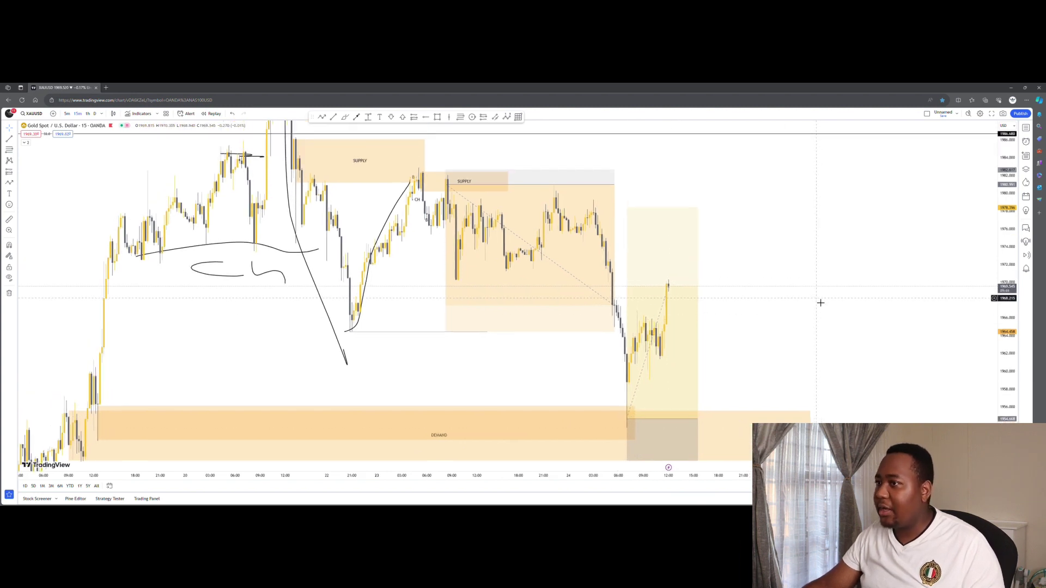